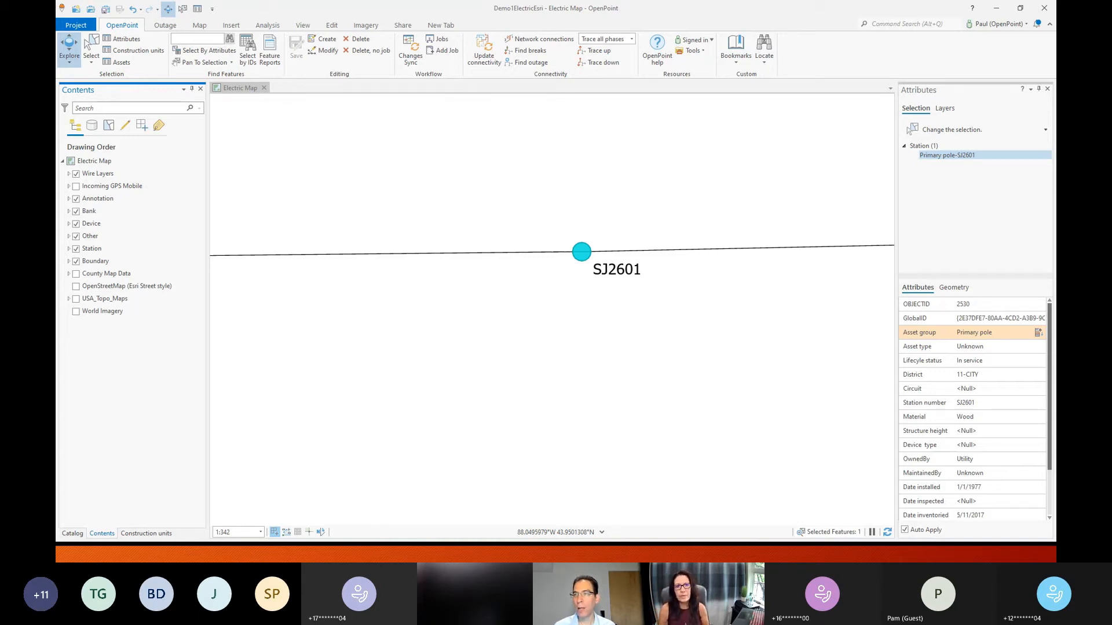
Step: Make job PB.1201 LT (Layout example) the active job from the jobs list and close the list
left_click(438, 41)
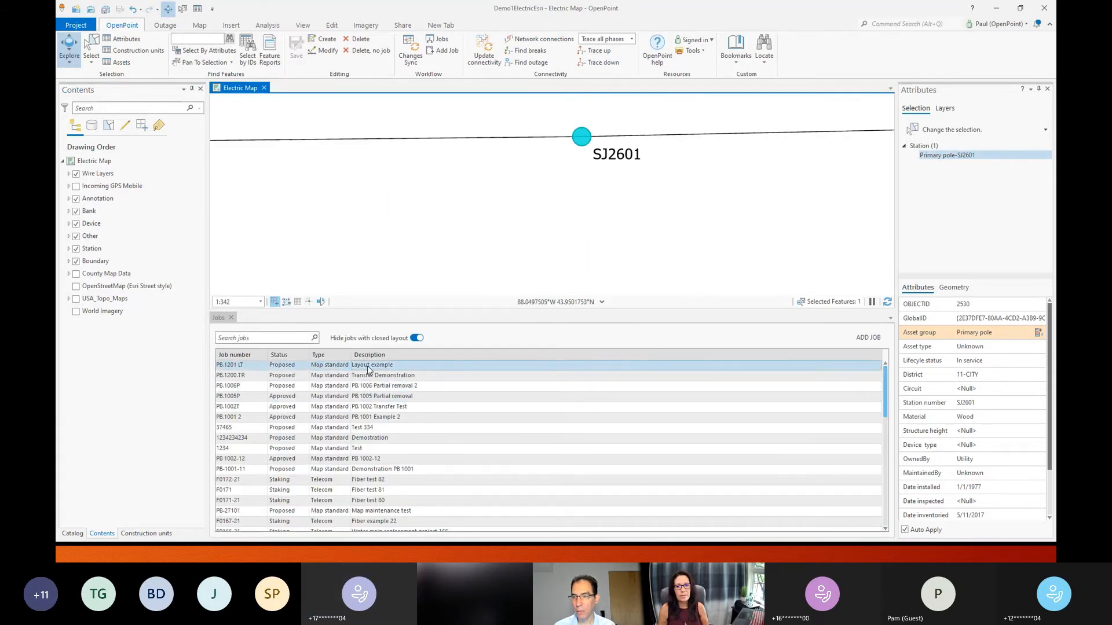
double_click(349, 366)
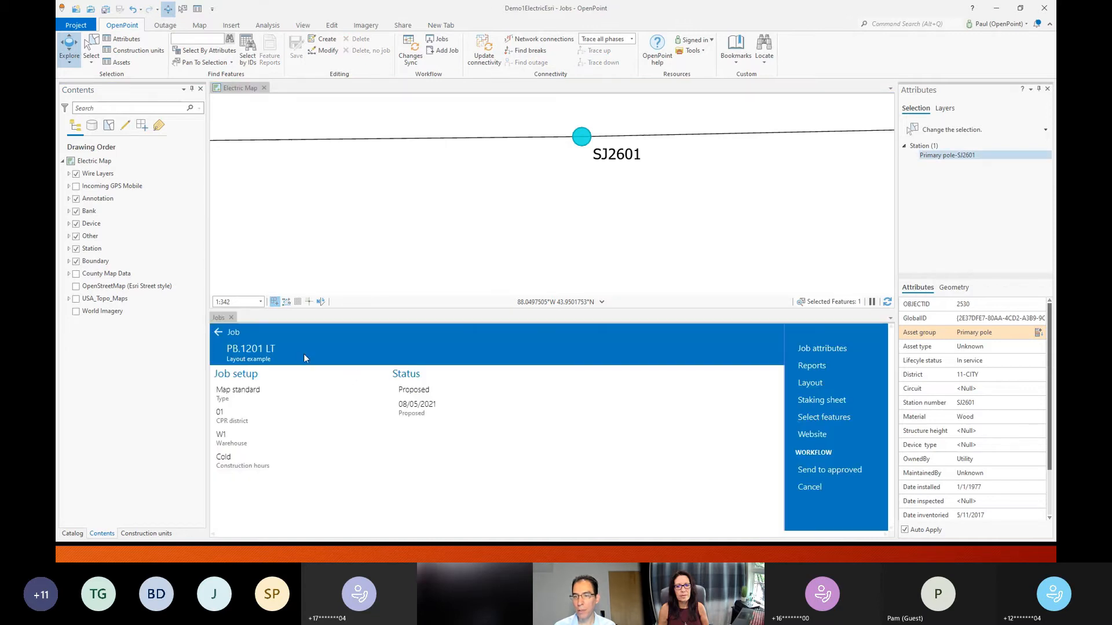
left_click(231, 318)
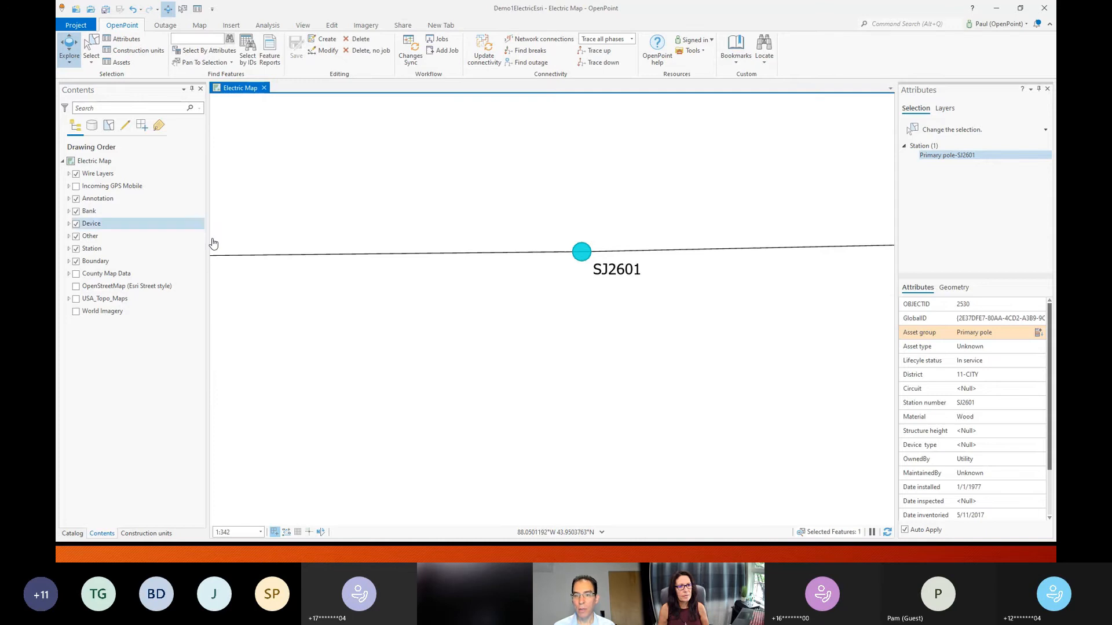
Step: Create an install layout with construction unit P35.5 for primary pole SJ2601 and open the new entry's details
left_click(139, 536)
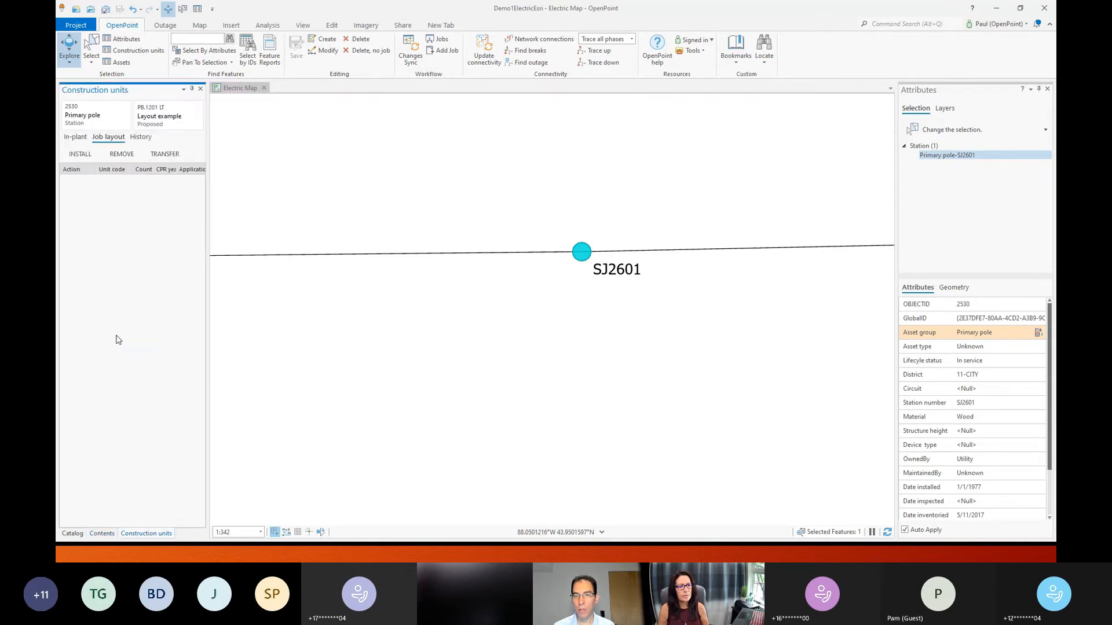
left_click(75, 158)
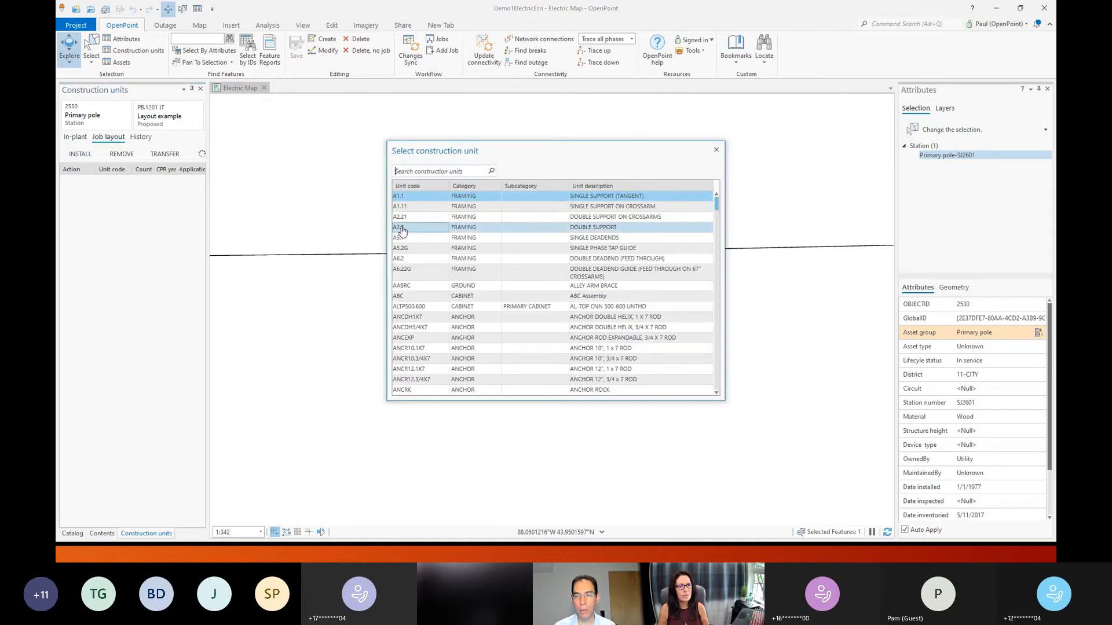
type("p")
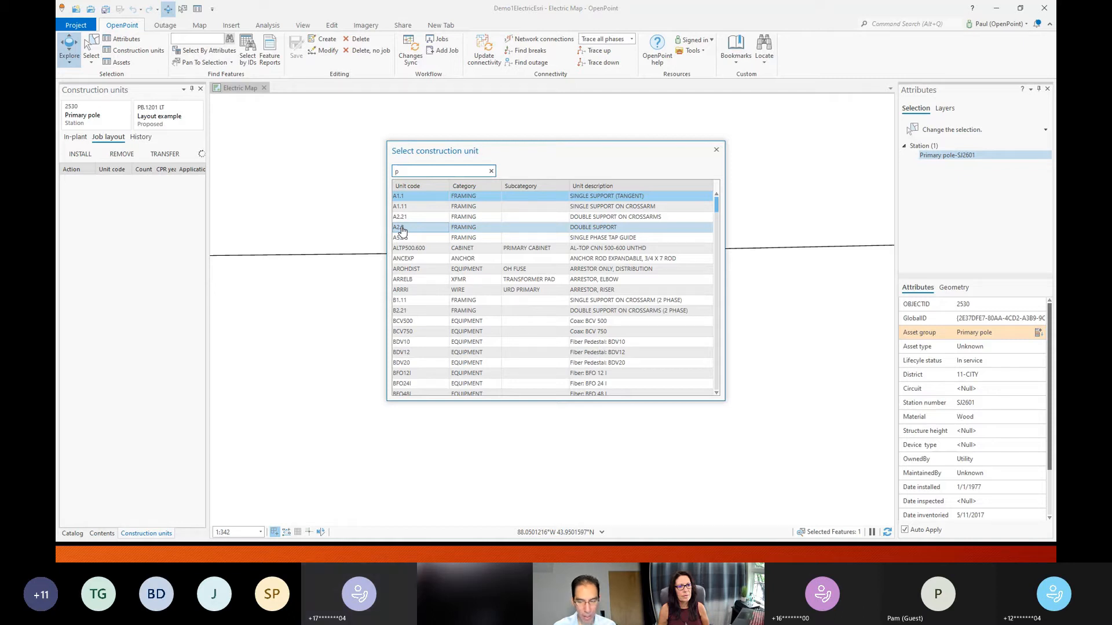
type("35")
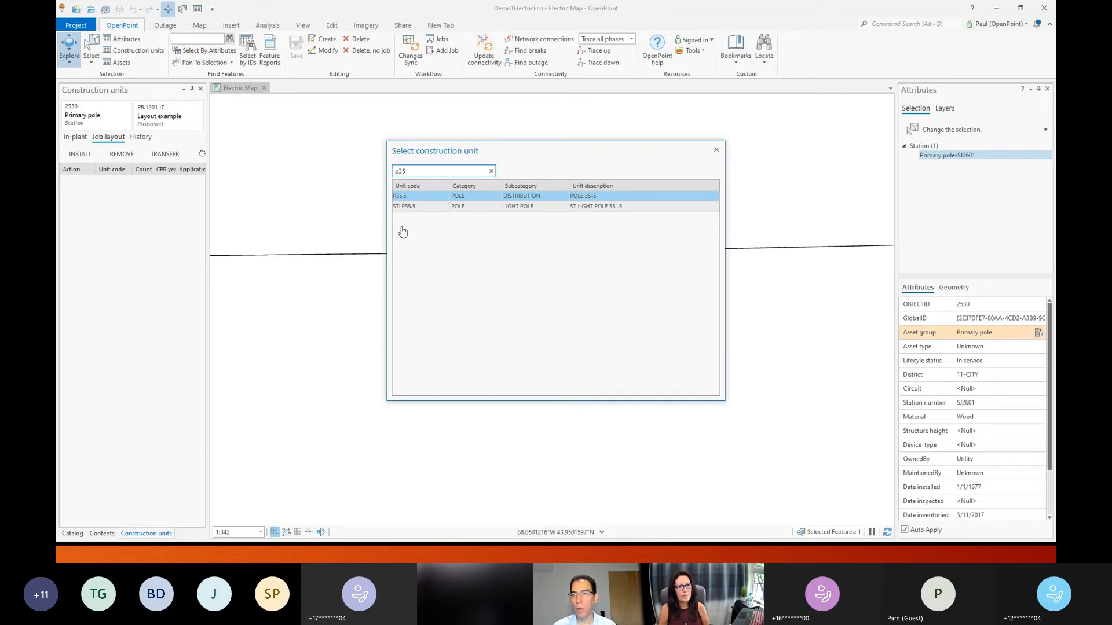
left_click(460, 197)
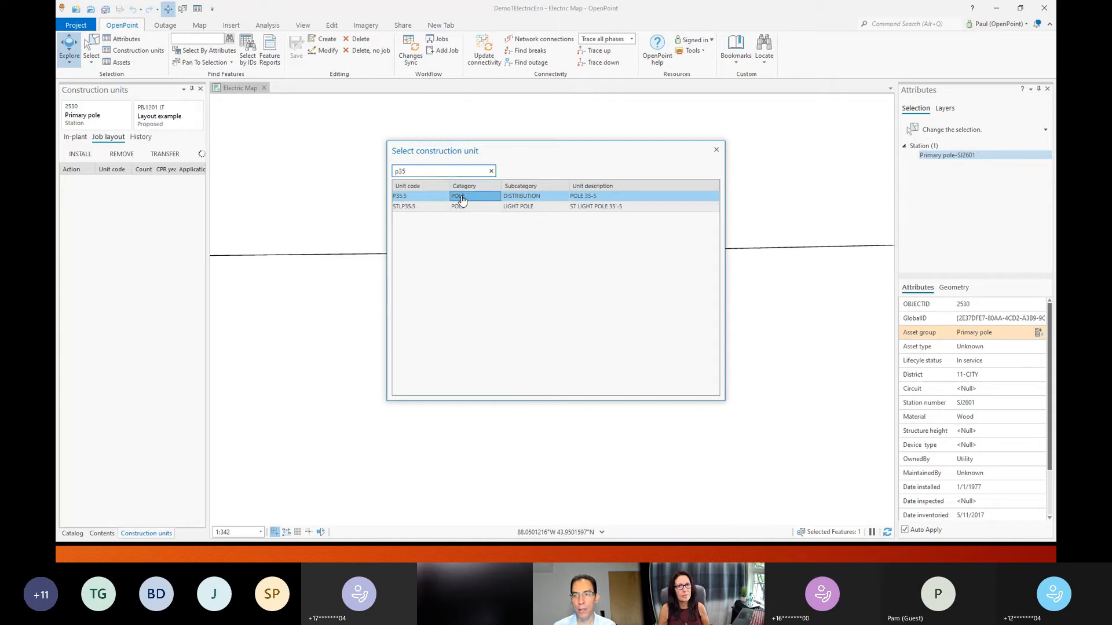
double_click(462, 199)
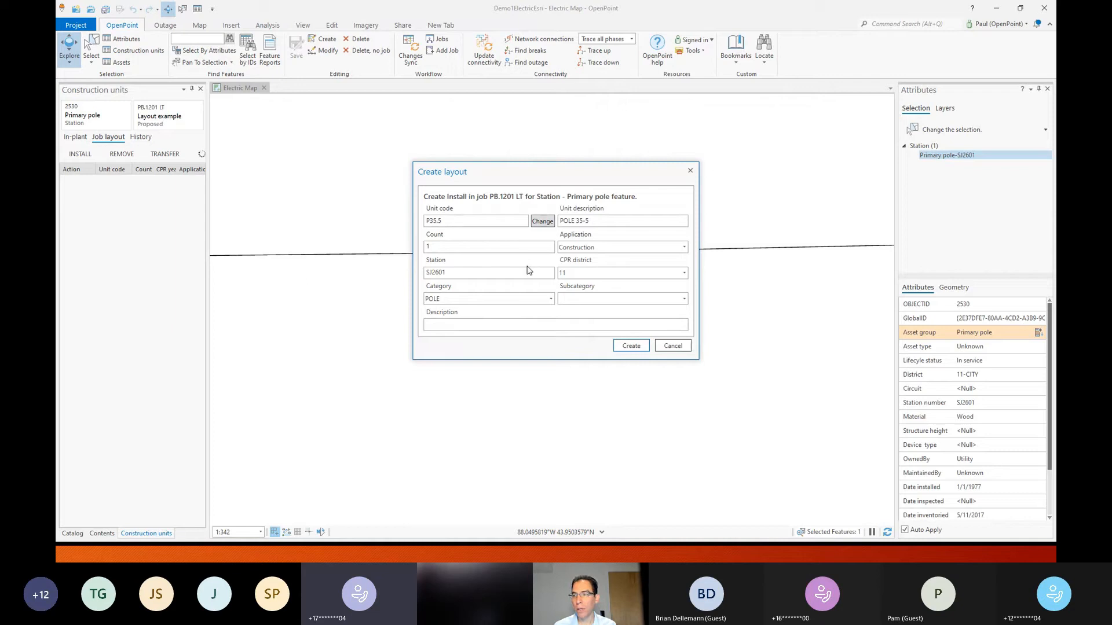
left_click(542, 221)
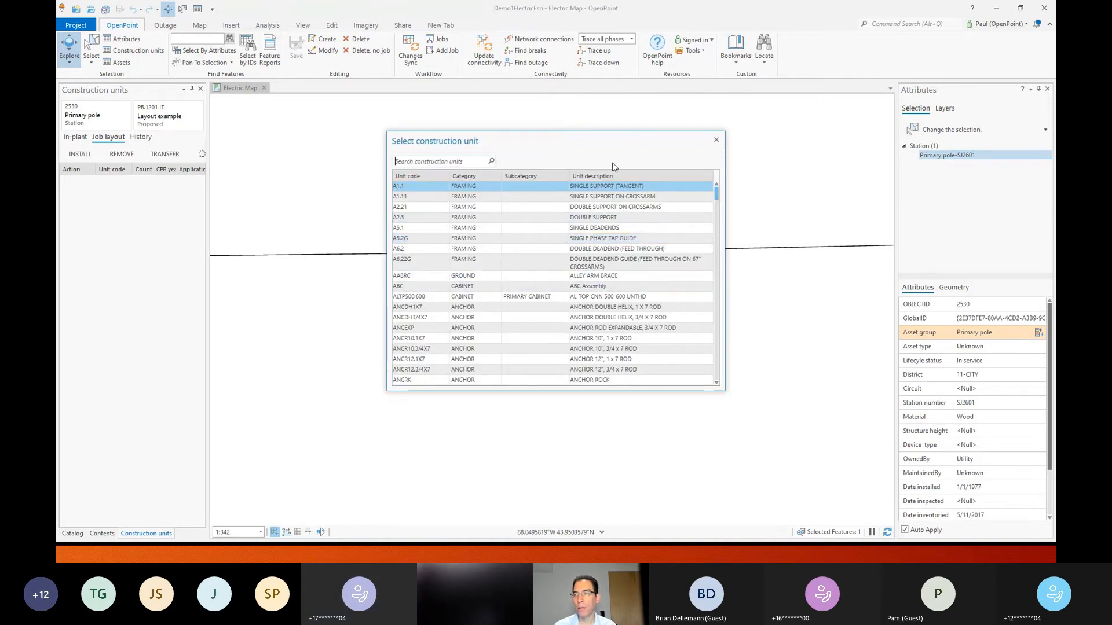
left_click(717, 140)
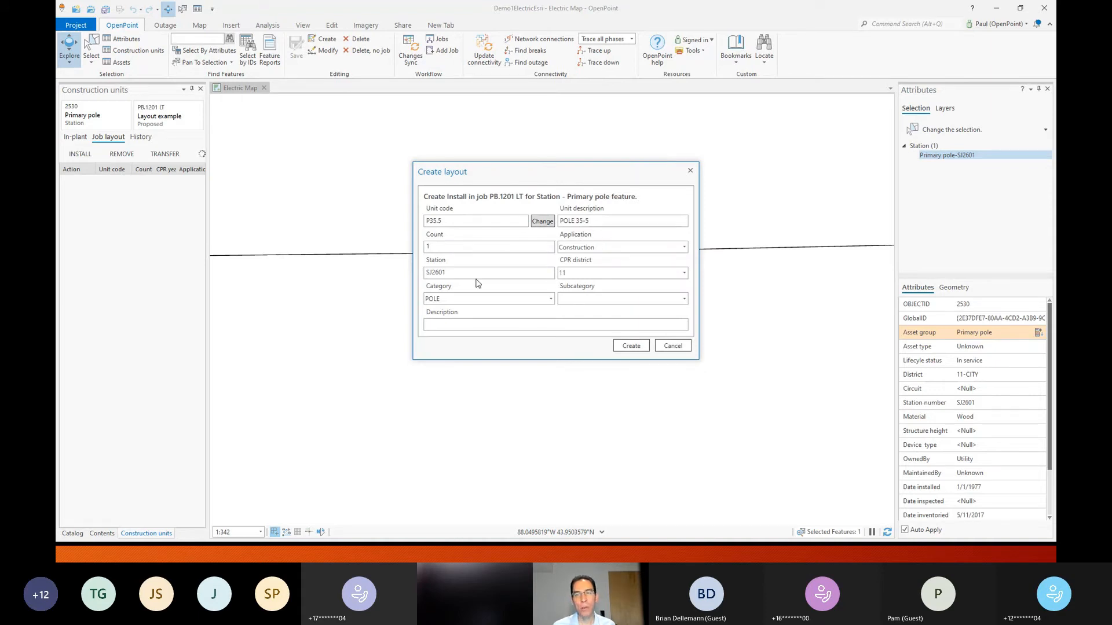
left_click(634, 347)
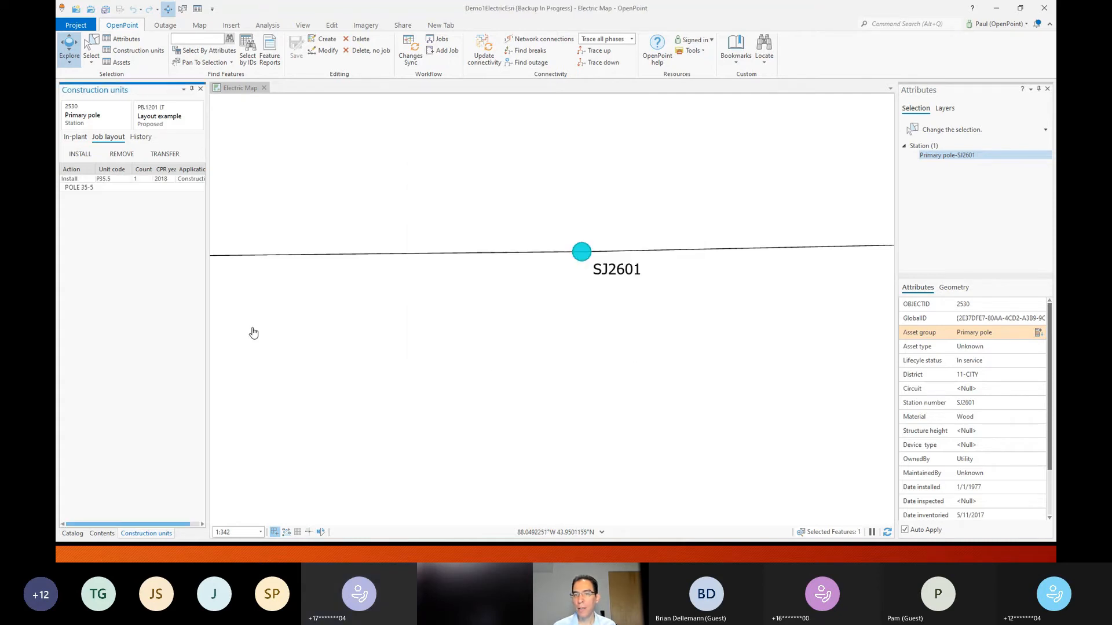
left_click(116, 180)
double_click(117, 180)
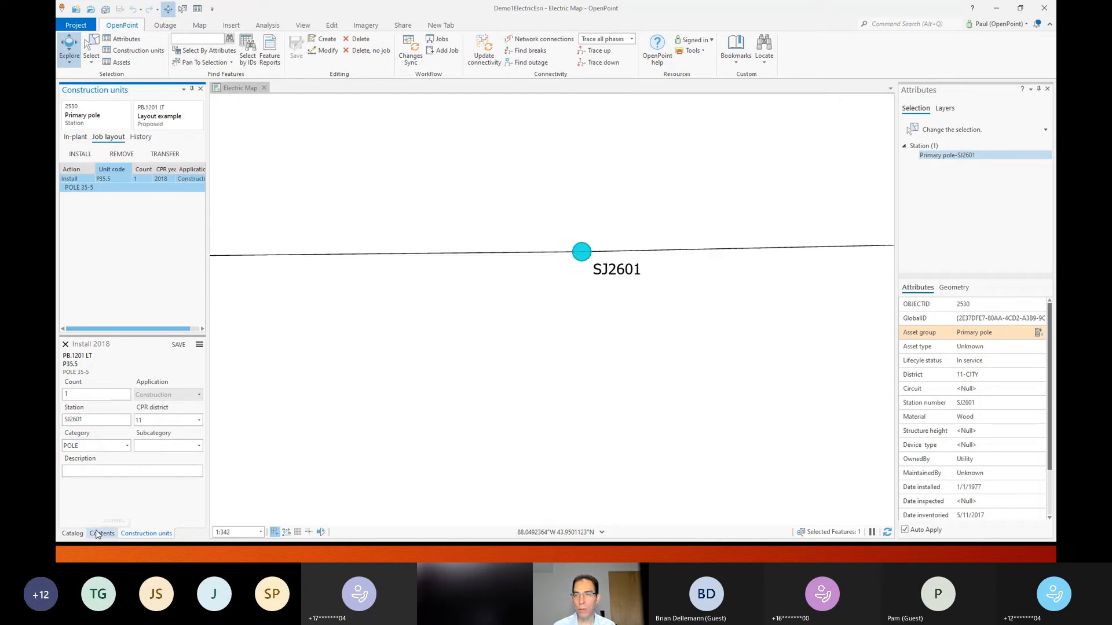
Step: Select primary poles SJ0801, SJ1601 and SJ2601 together with the four overhead wires attached to them
scroll(537, 380, "down", 3)
scroll(538, 381, "down", 2)
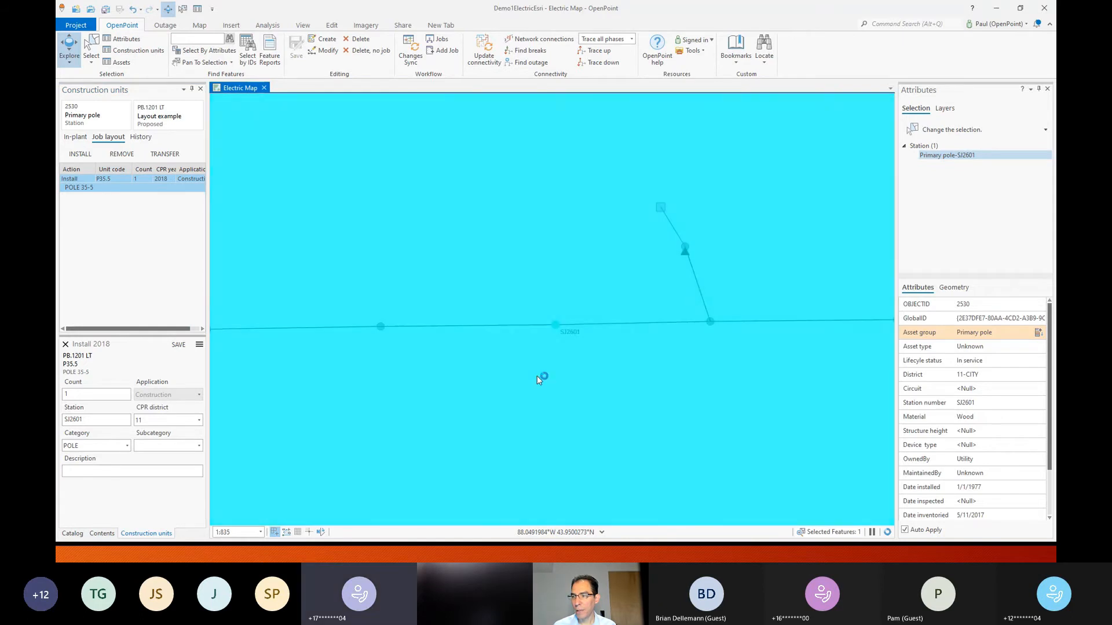
left_click(536, 377)
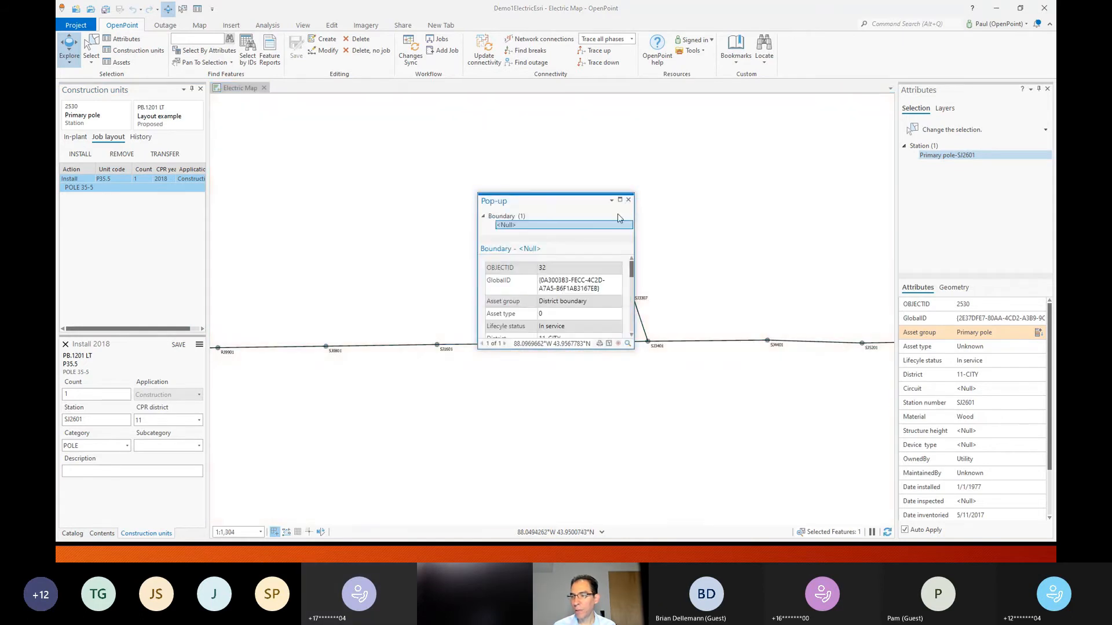
left_click(627, 200)
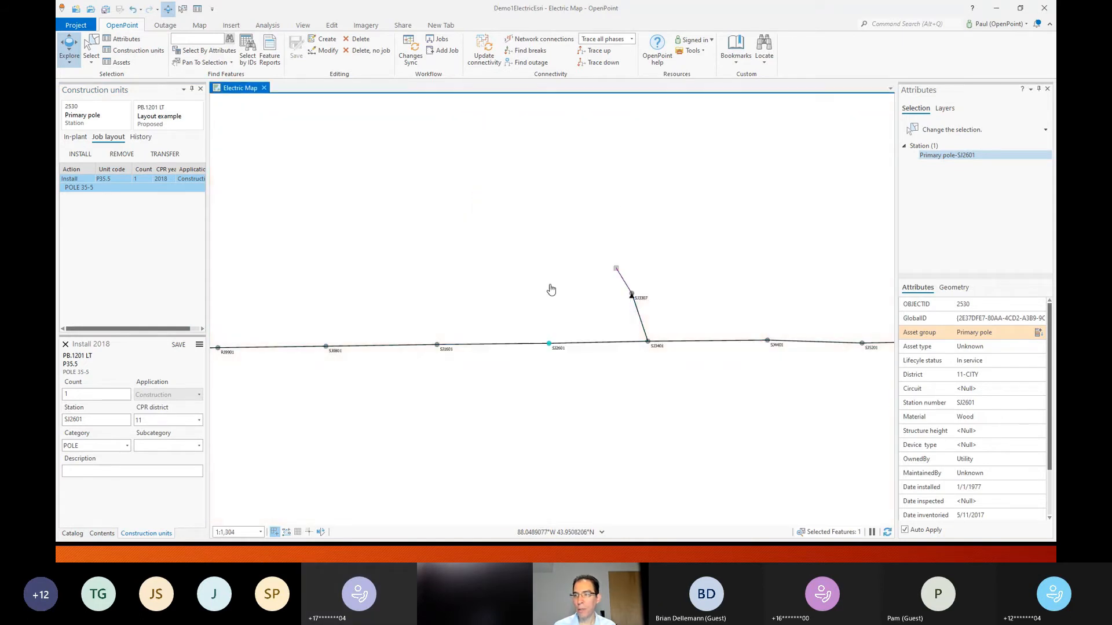
left_click_drag(478, 378, 563, 310)
scroll(531, 309, "up", 2)
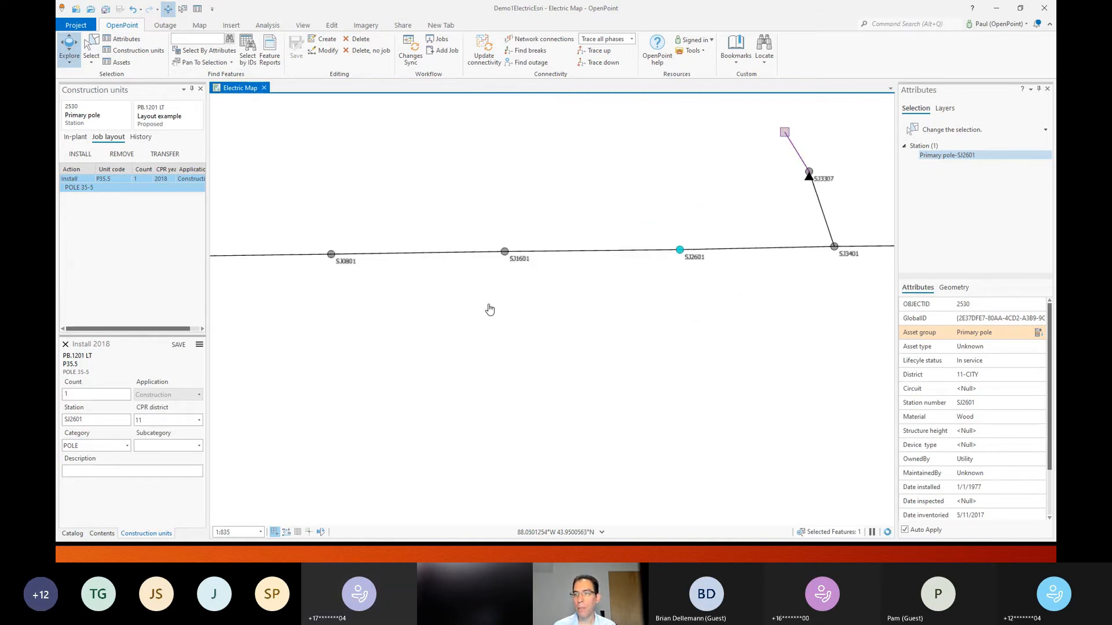
left_click_drag(411, 308, 438, 288)
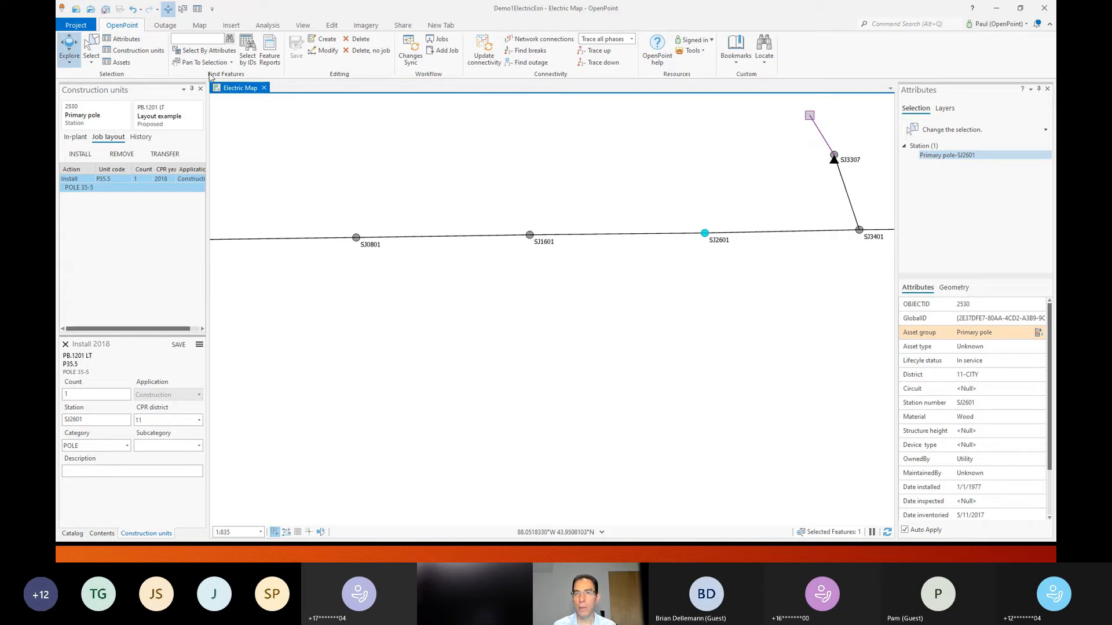
left_click(91, 52)
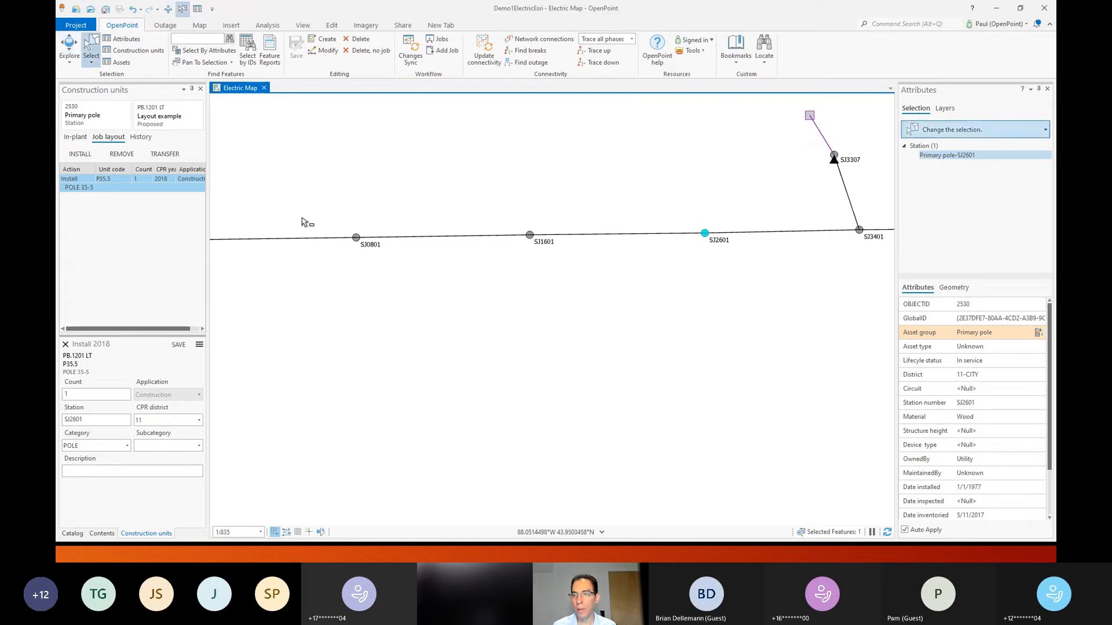
left_click_drag(297, 208, 716, 272)
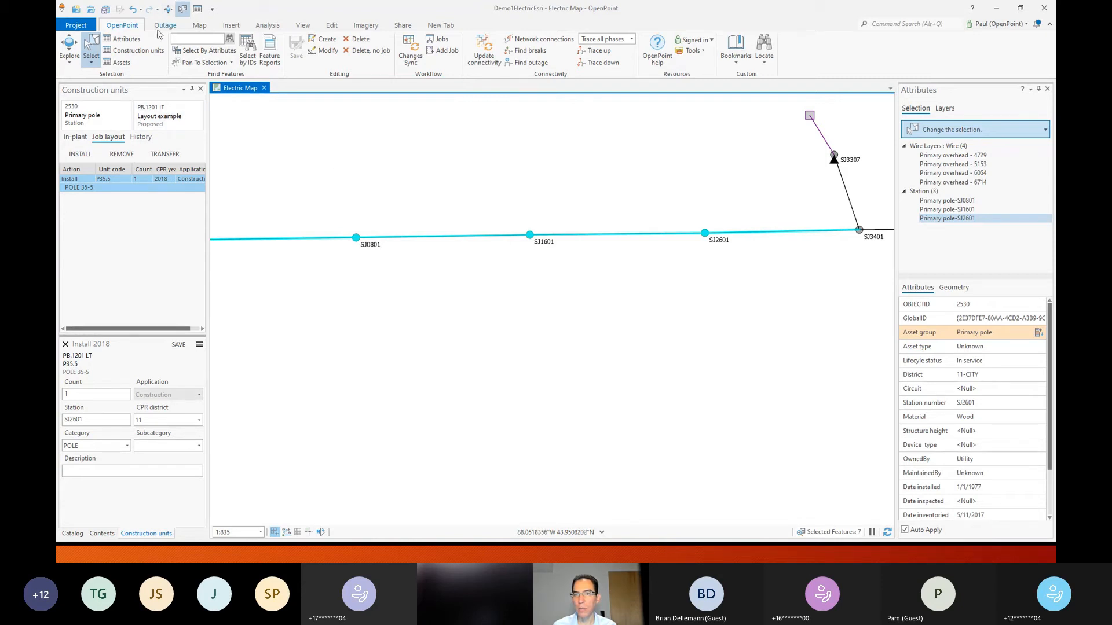
Step: Duplicate the selected poles and wires in place, move the copy just south of the original line and finish the move
left_click(201, 26)
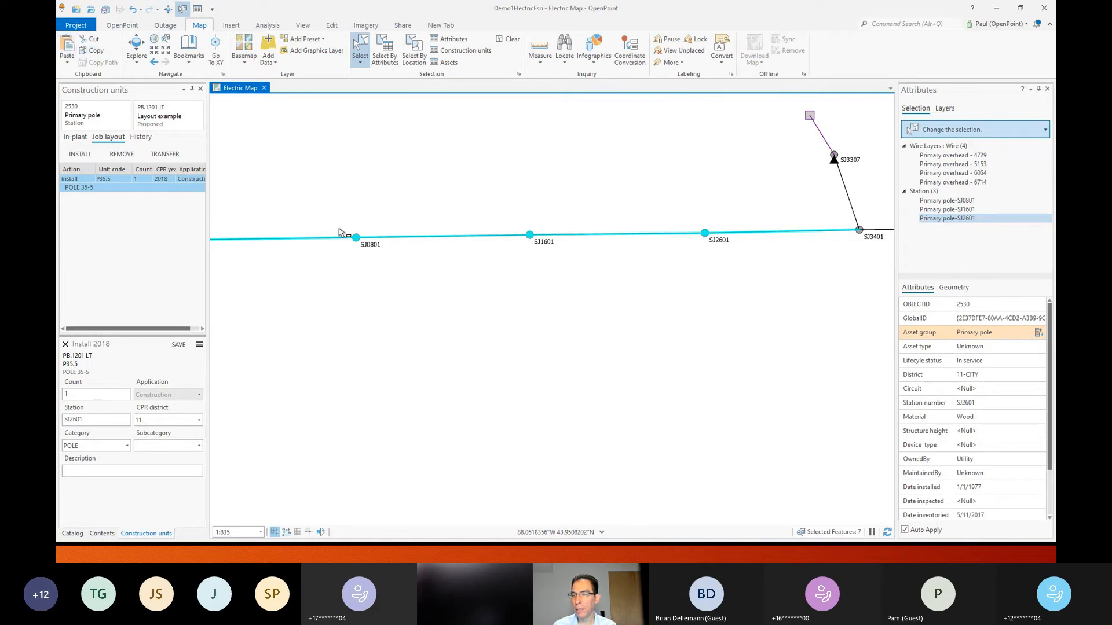
left_click(439, 269)
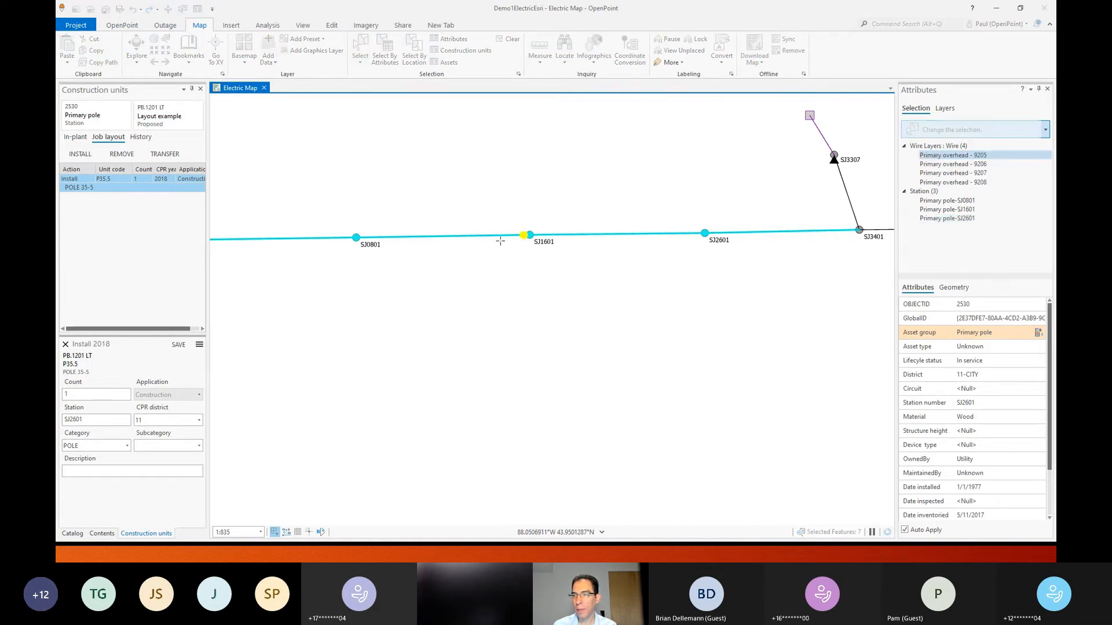
left_click_drag(522, 237, 535, 329)
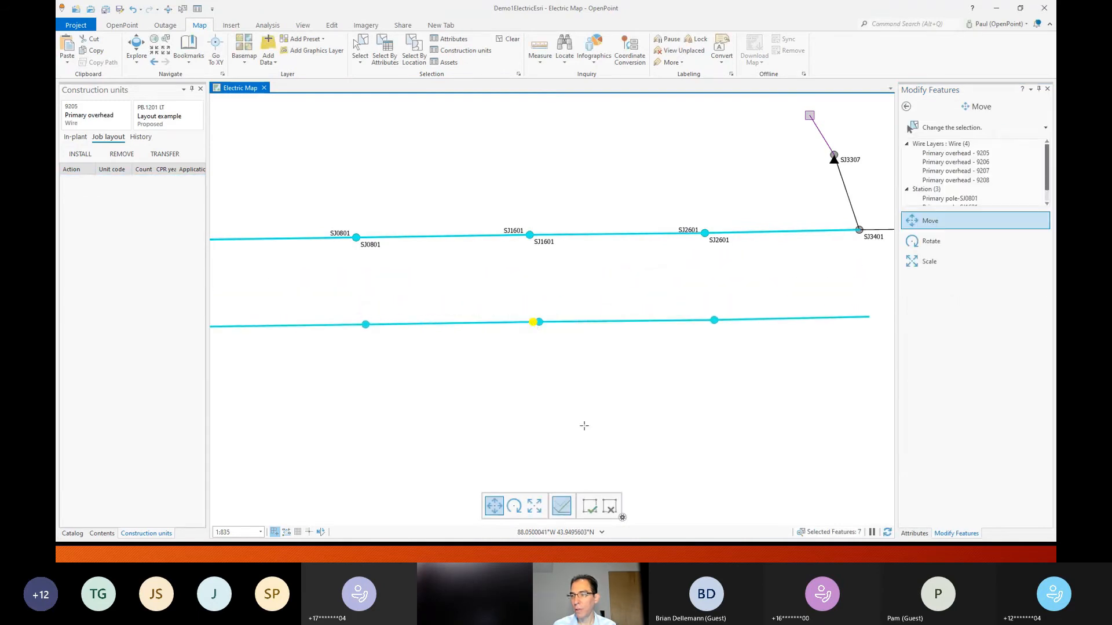
left_click(590, 506)
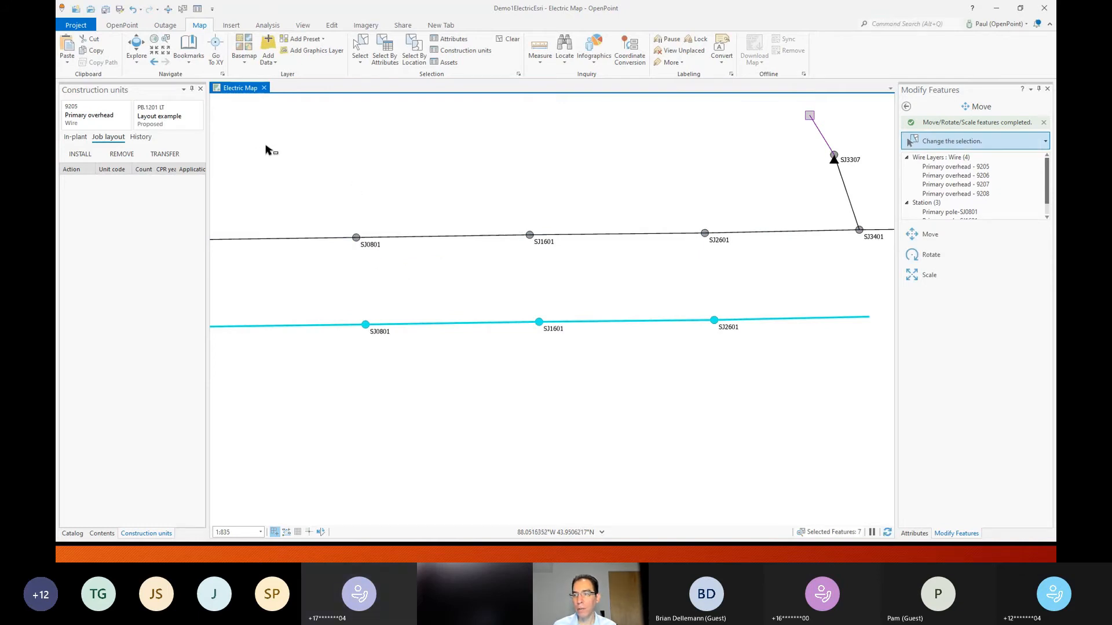
Step: Select only the duplicated overhead wire west of the copied pole SJ0801 to check its in-plant construction units
left_click(113, 26)
left_click(91, 49)
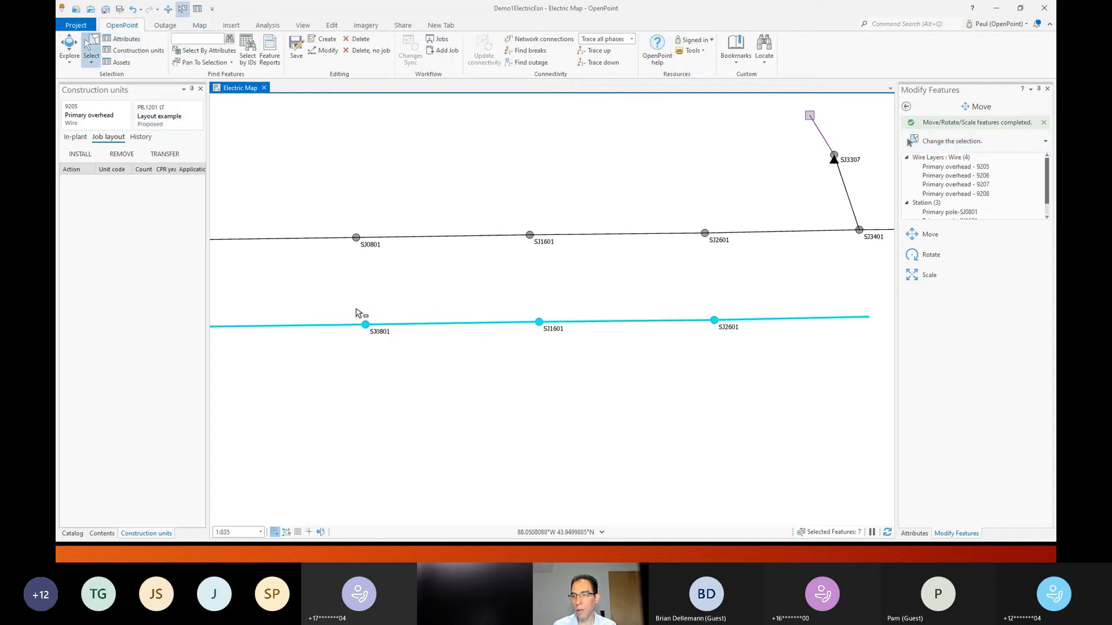
left_click_drag(310, 313, 319, 333)
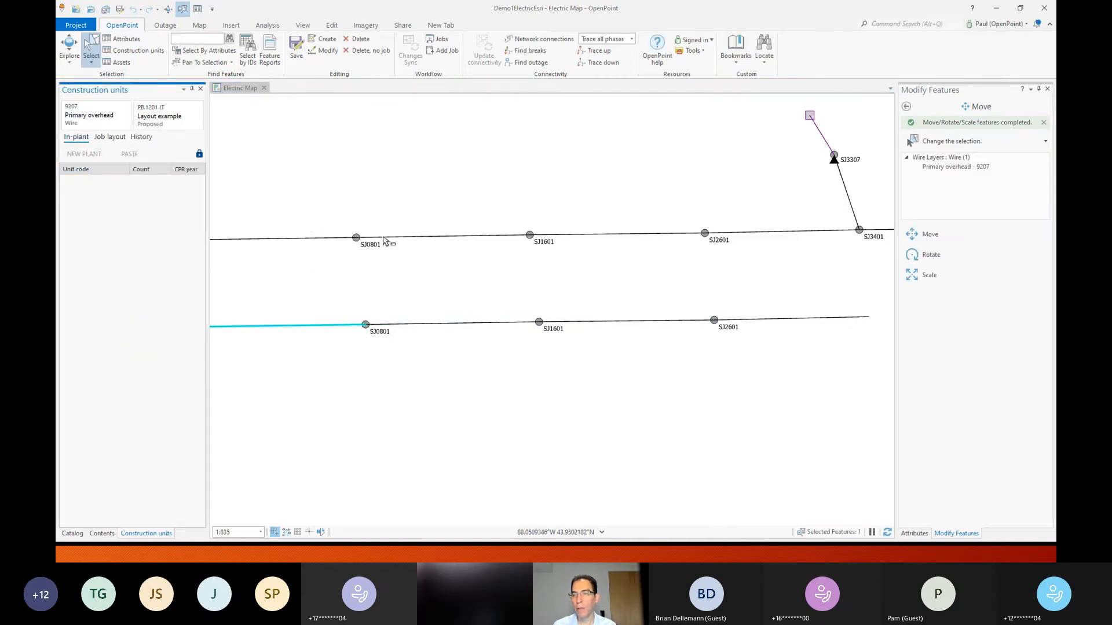
Step: Select the original overhead wire west of pole SJ0801, unlock in-plant editing and copy its PRIACSR2 plant record
left_click_drag(319, 233, 321, 252)
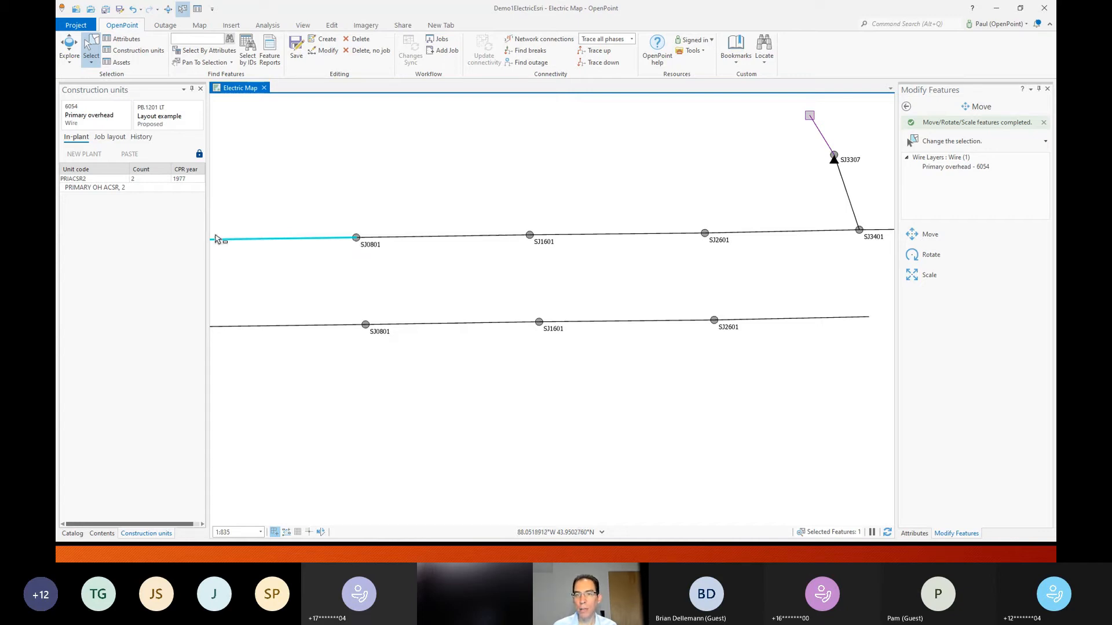
left_click(139, 183)
left_click(138, 183)
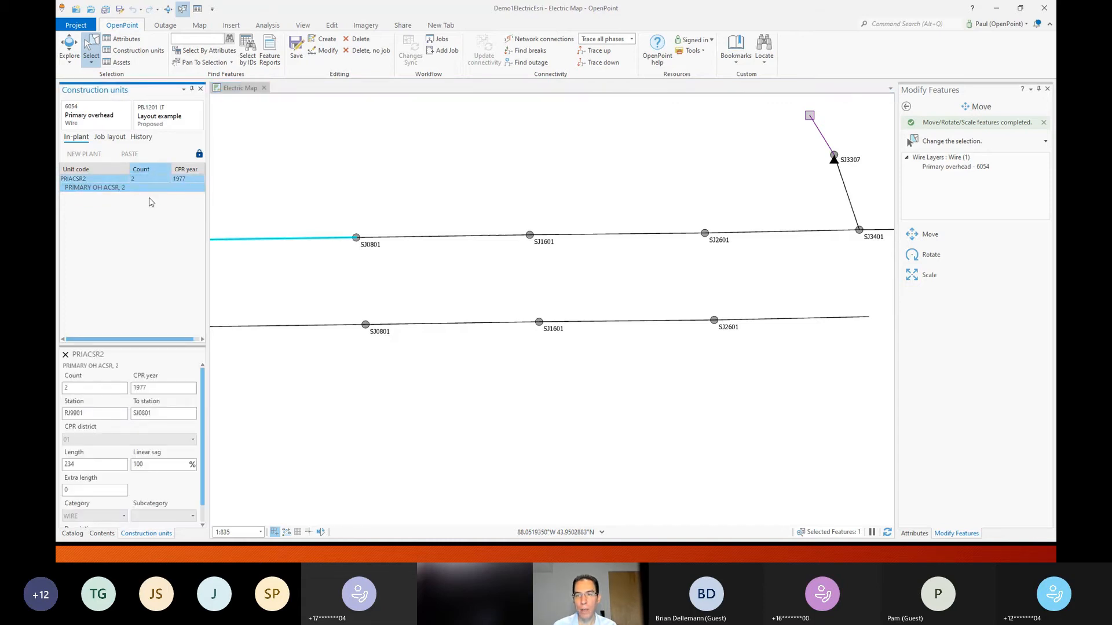
left_click(198, 155)
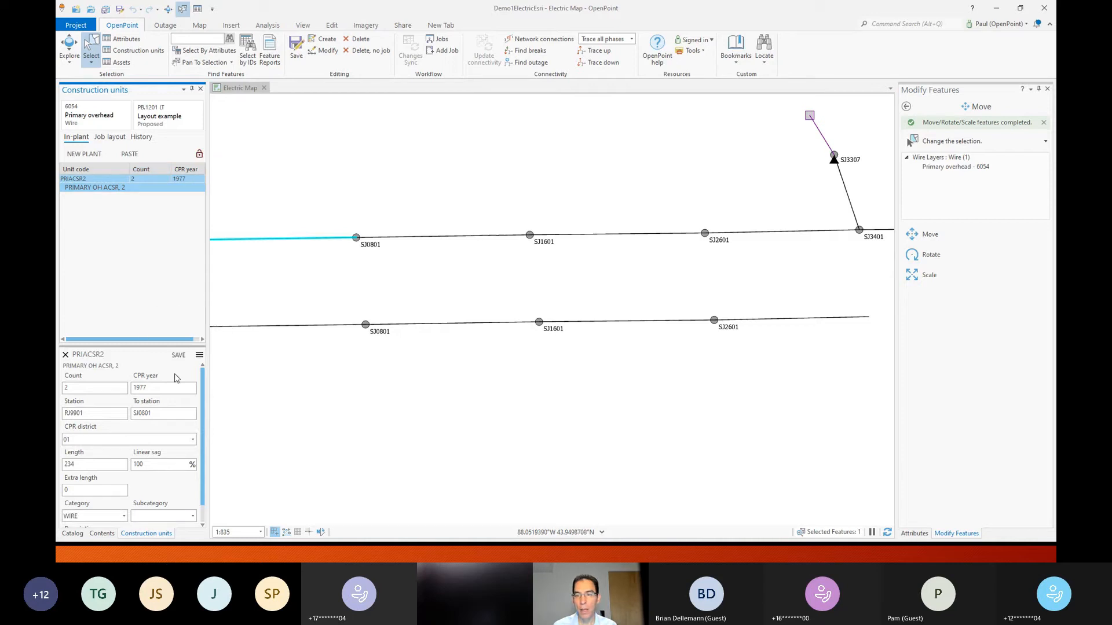
left_click(200, 356)
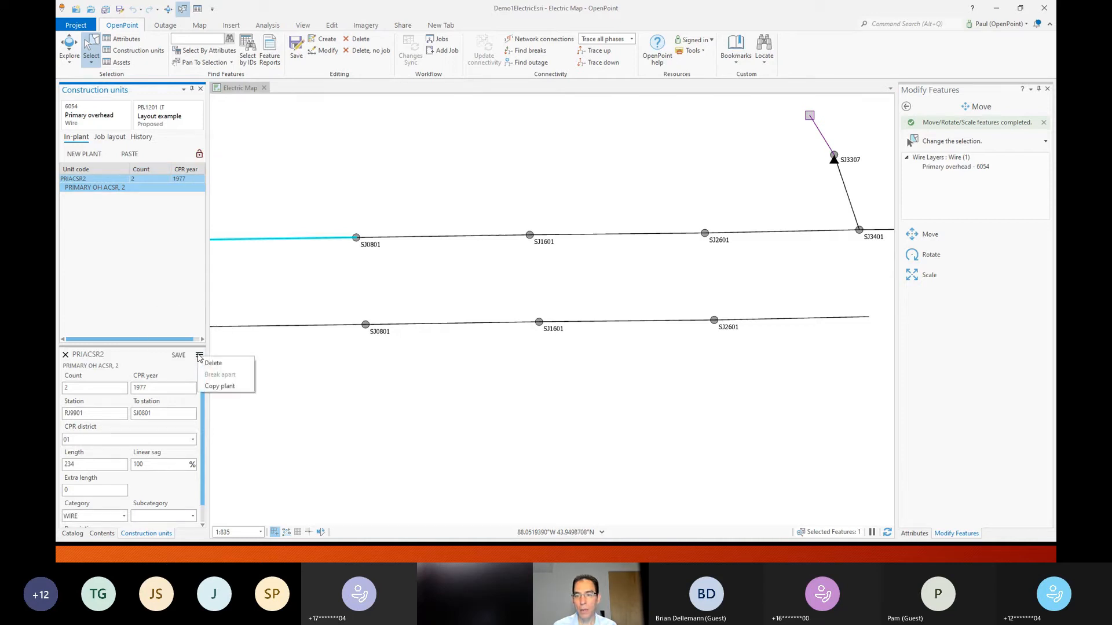
left_click(226, 387)
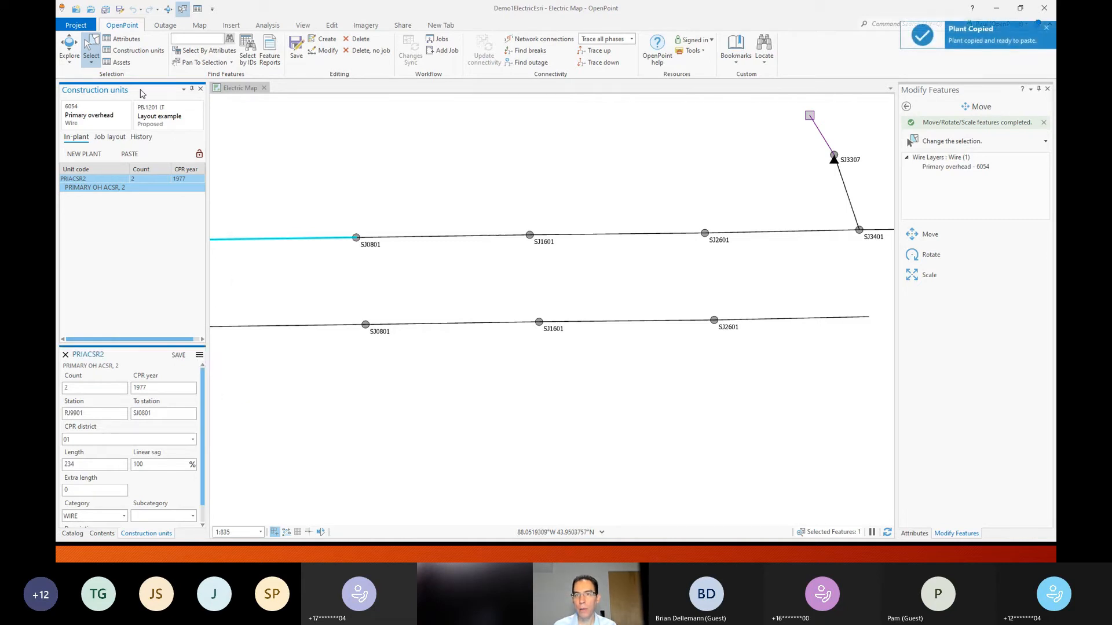
Step: Paste the copied plant onto the duplicated overhead wire west of the copied pole SJ0801, with CPR year 2015, and create it
left_click(323, 331)
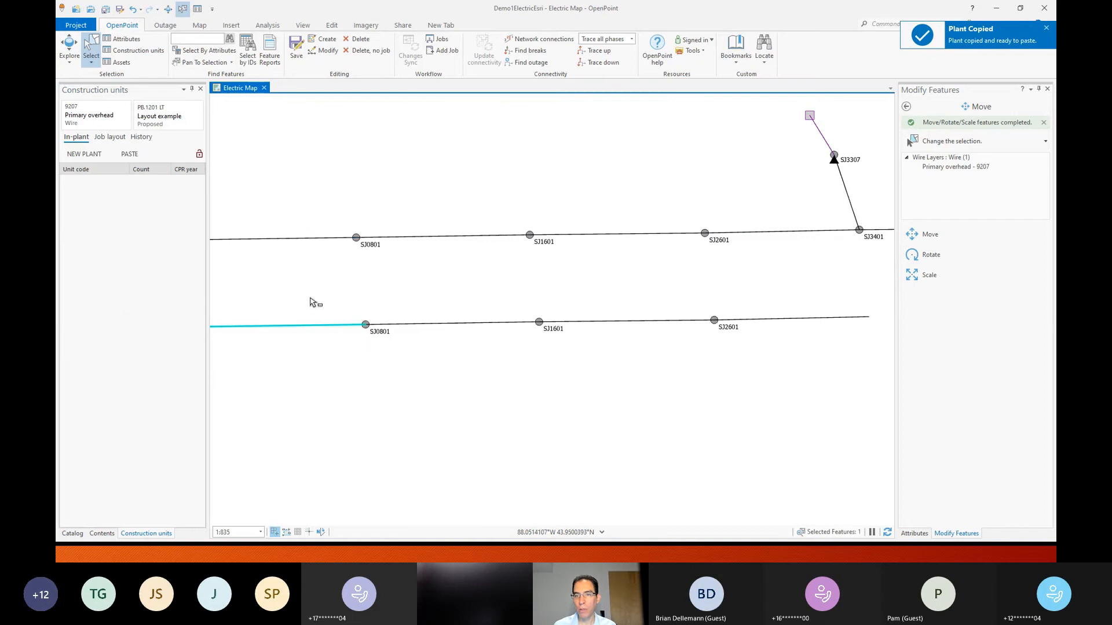
left_click(132, 159)
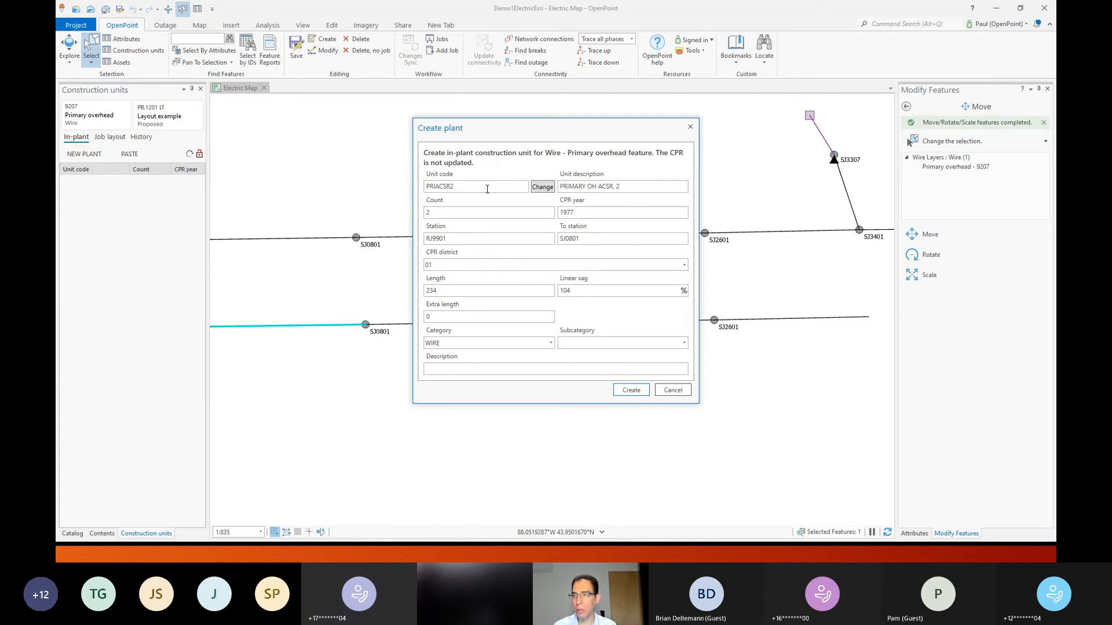
double_click(585, 213)
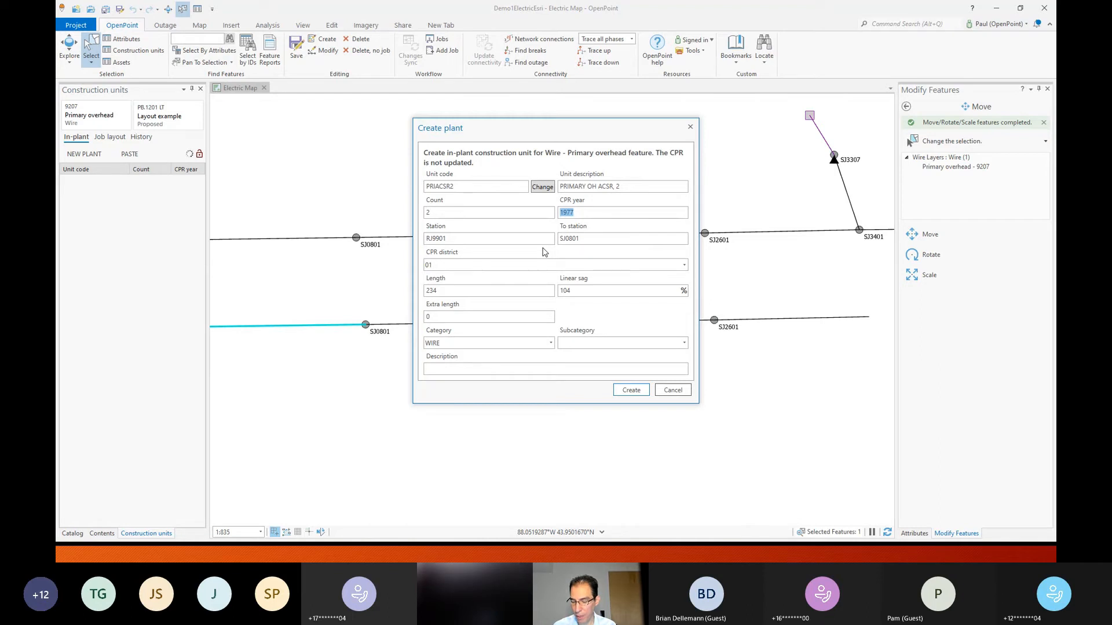
type("201")
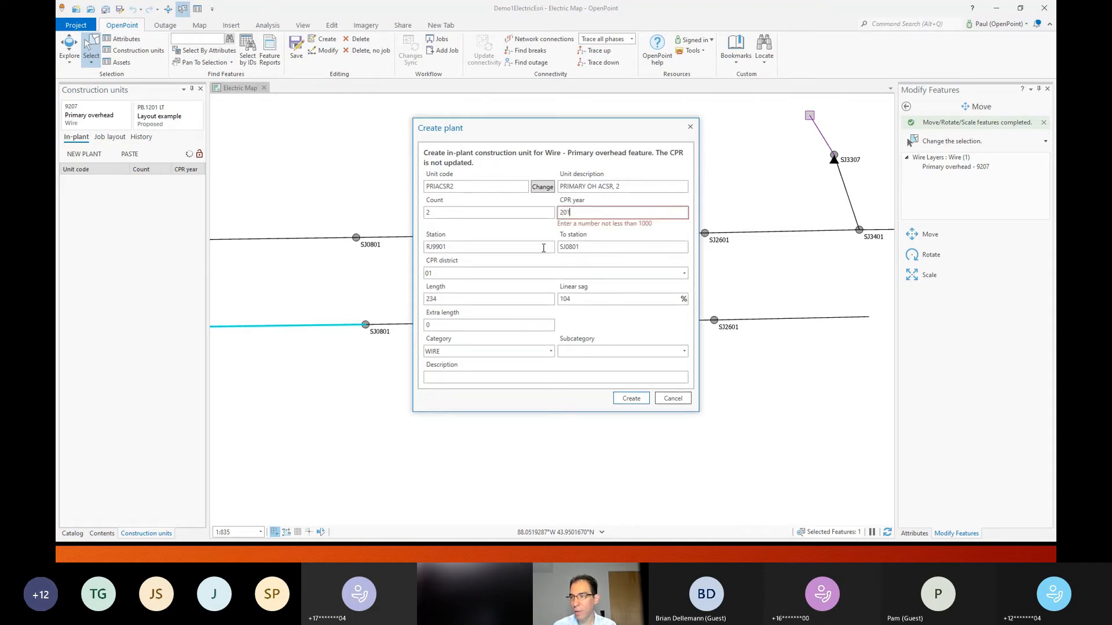
type("5")
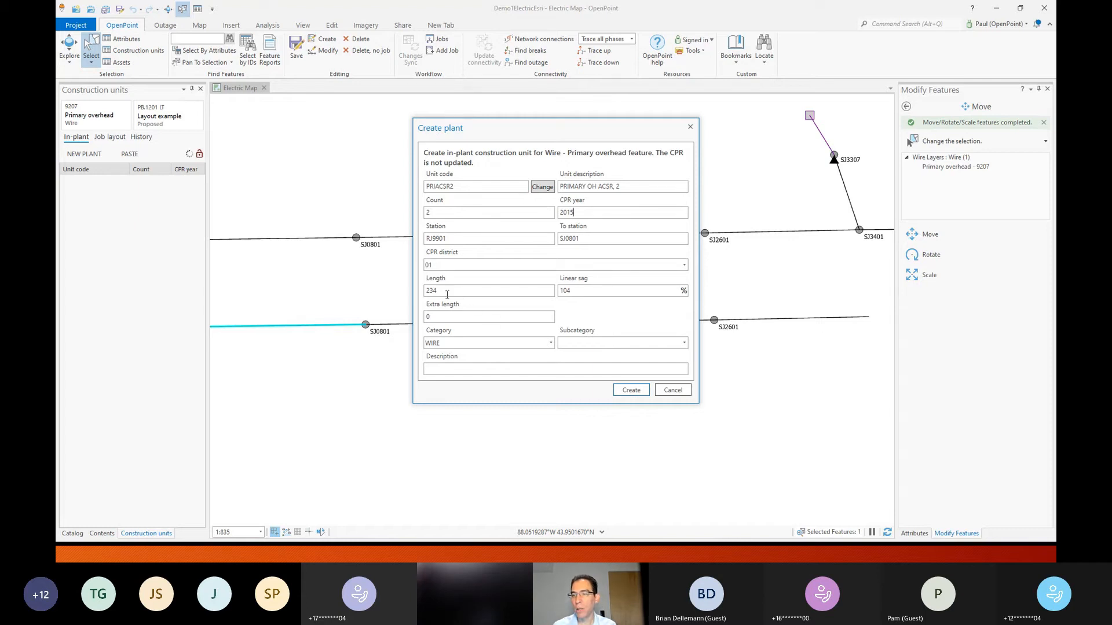
double_click(430, 291)
left_click(626, 392)
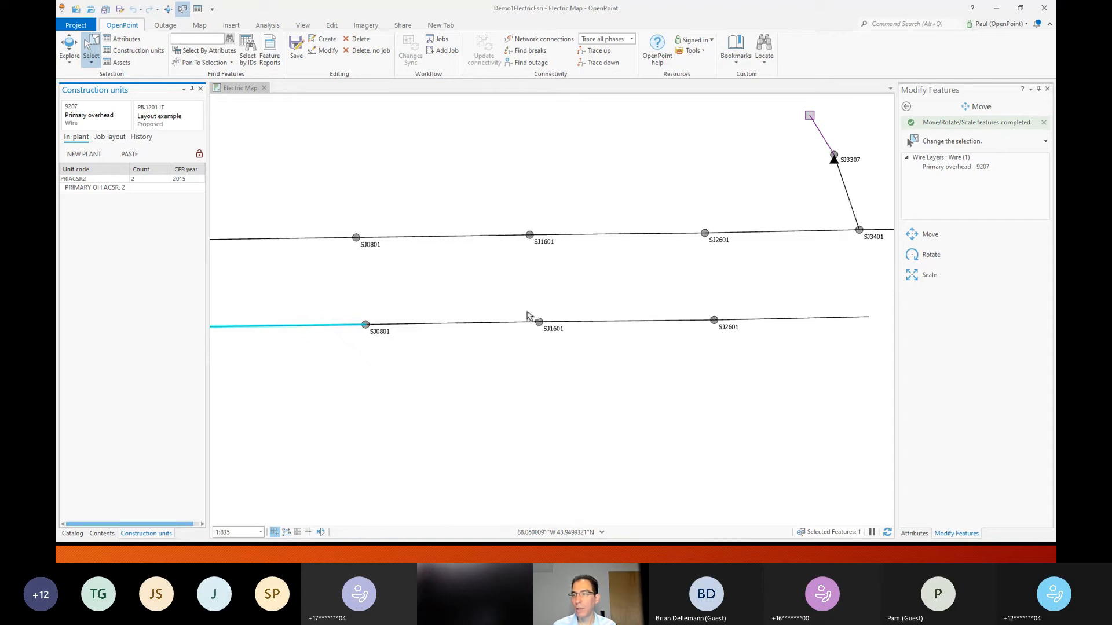
Step: Open the PRIACSR2 record with CPR year 2015 on this duplicated wire and copy that plant
left_click(139, 185)
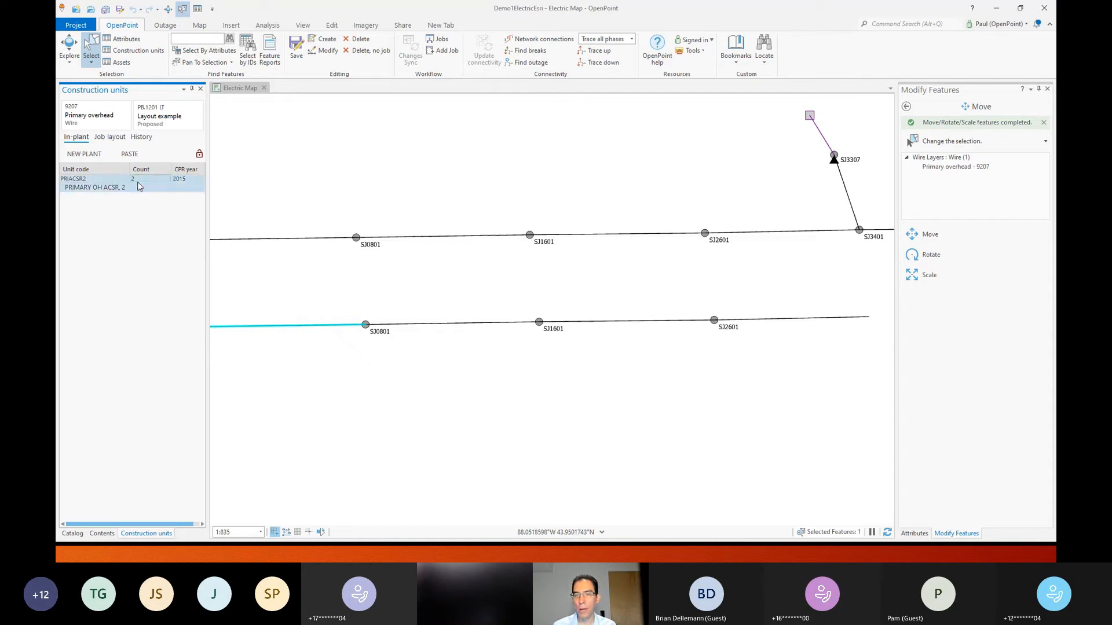
double_click(179, 184)
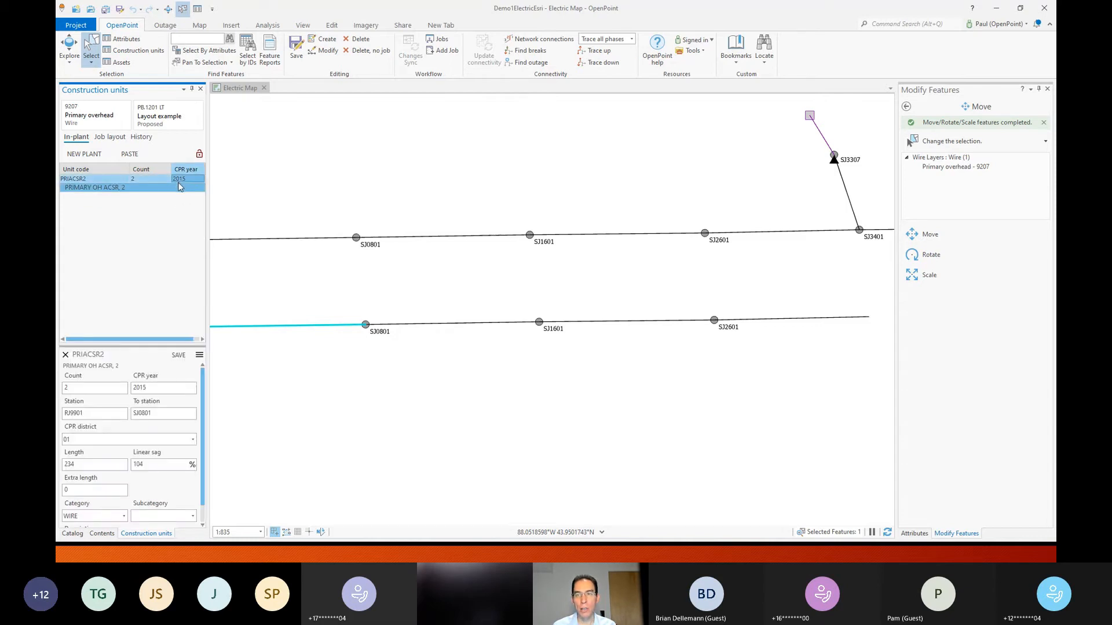
left_click(168, 184)
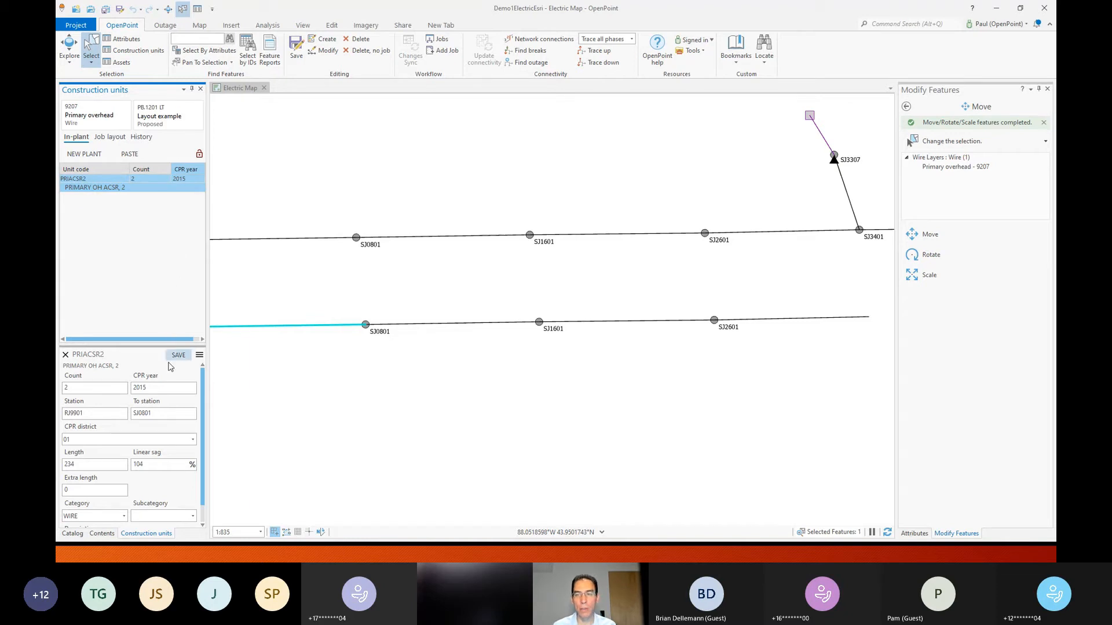
left_click(199, 355)
left_click(216, 384)
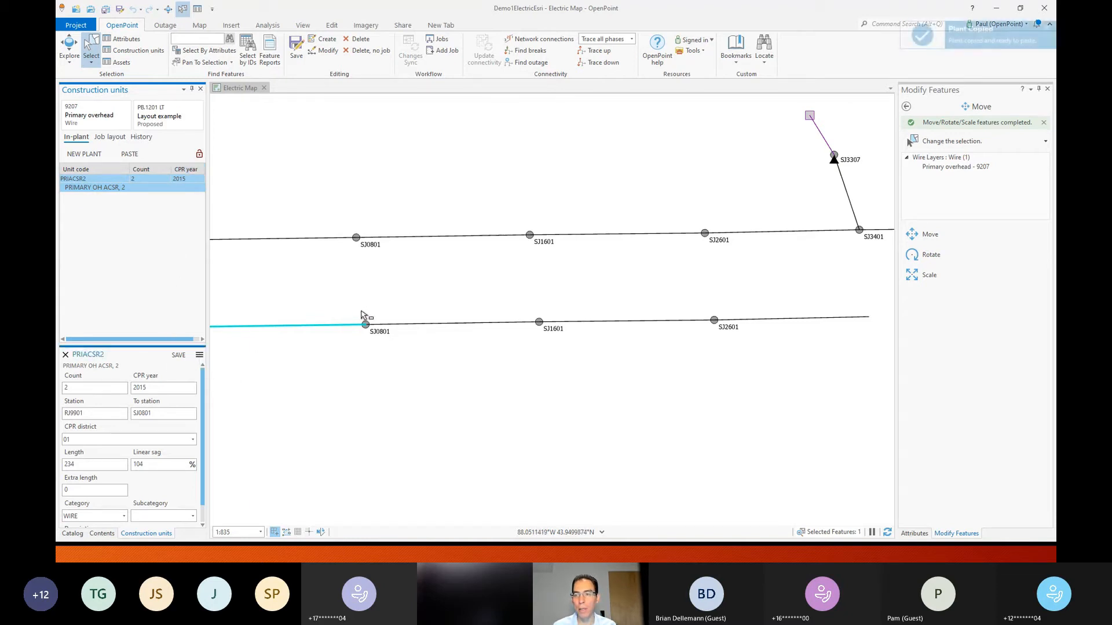
Step: Paste the copied PRIACSR2 plant onto the duplicated wire between SJ0801 and SJ1601 and create it
left_click(415, 324)
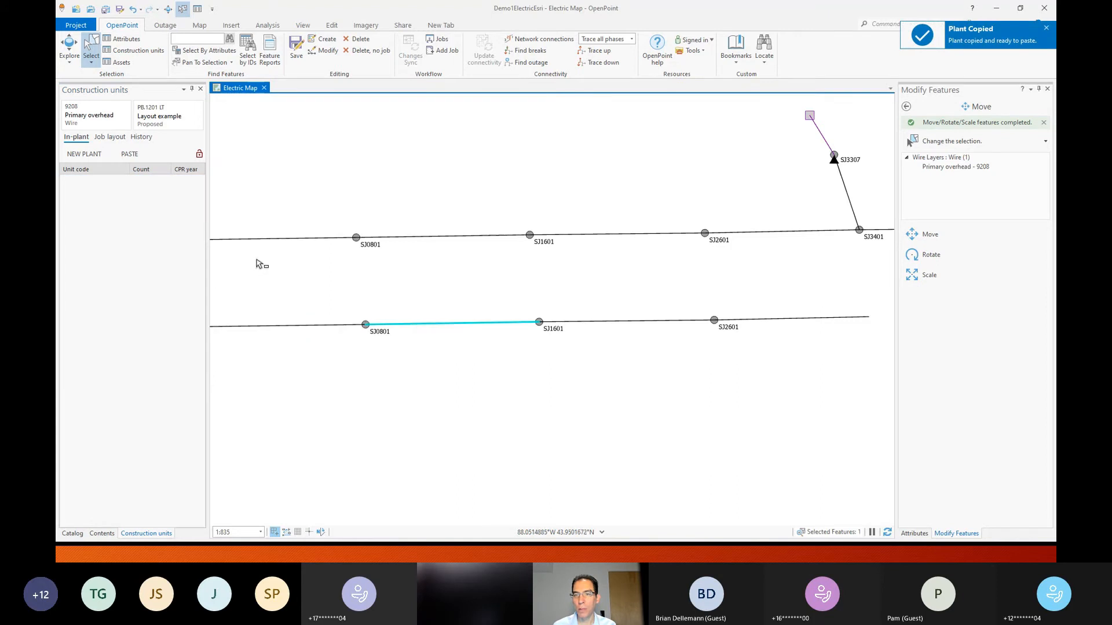
left_click(131, 154)
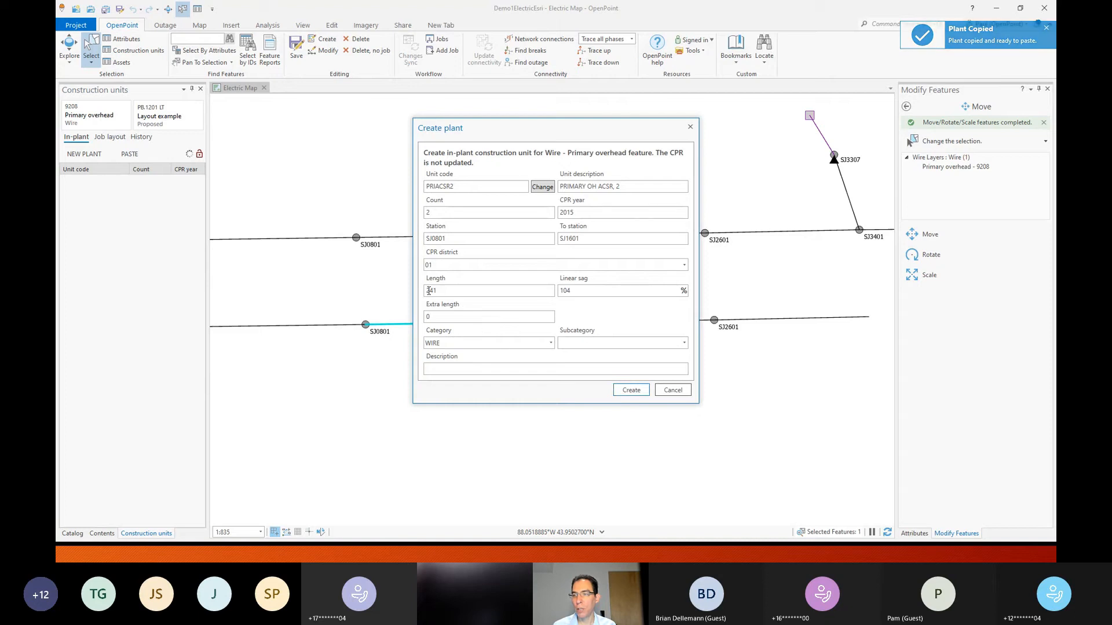
left_click(630, 390)
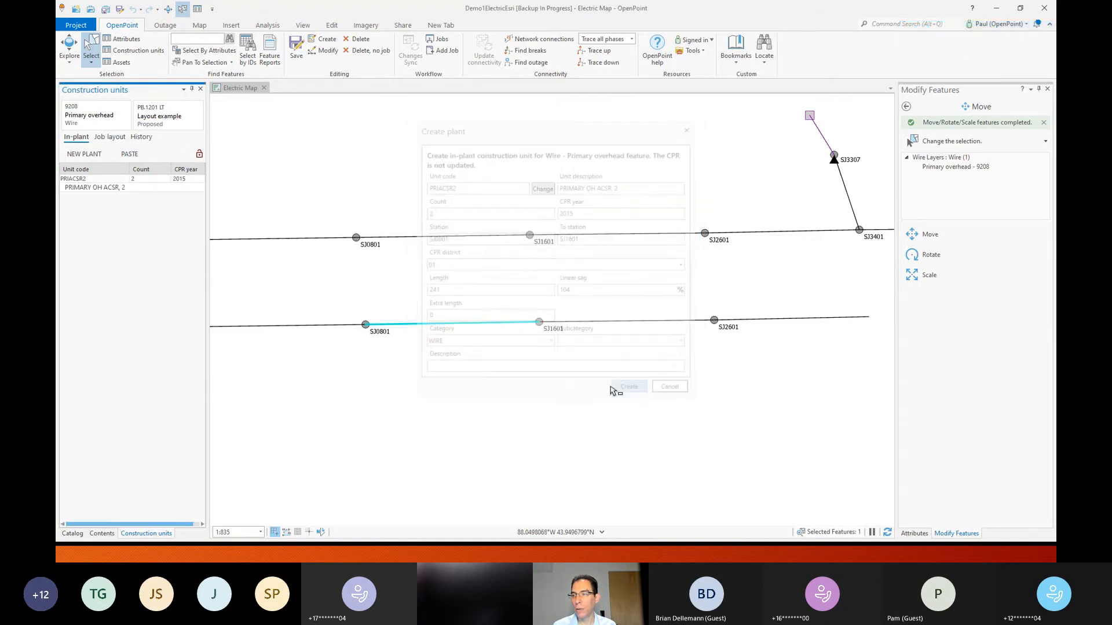
Step: Paste the copied PRIACSR2 plant onto the duplicated wire between SJ1601 and SJ2601 and create it
left_click(554, 322)
left_click(129, 154)
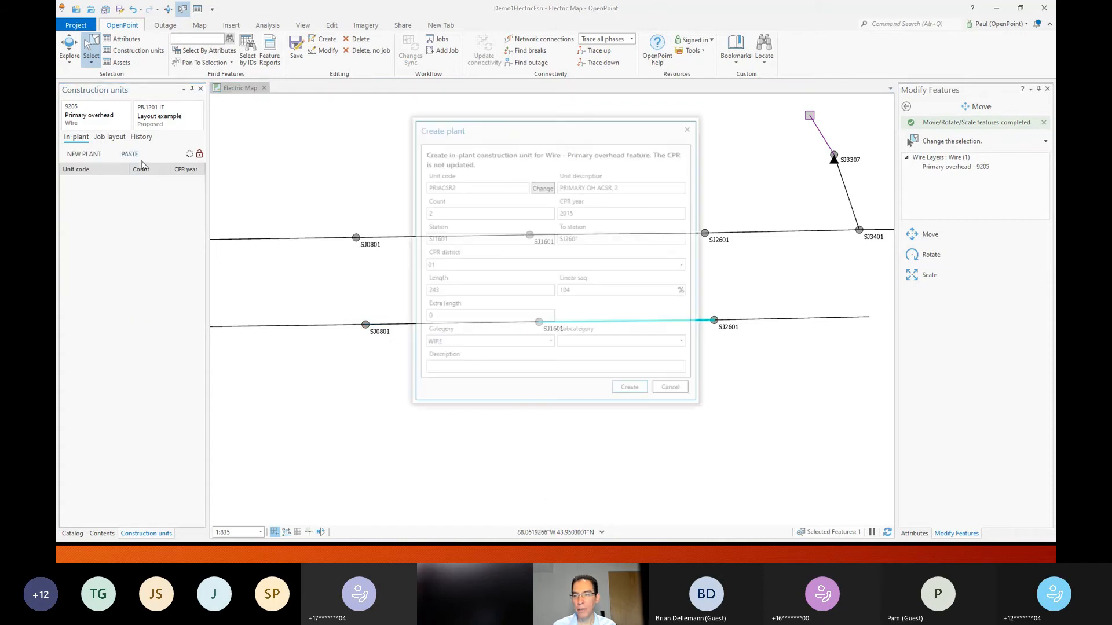
left_click(634, 391)
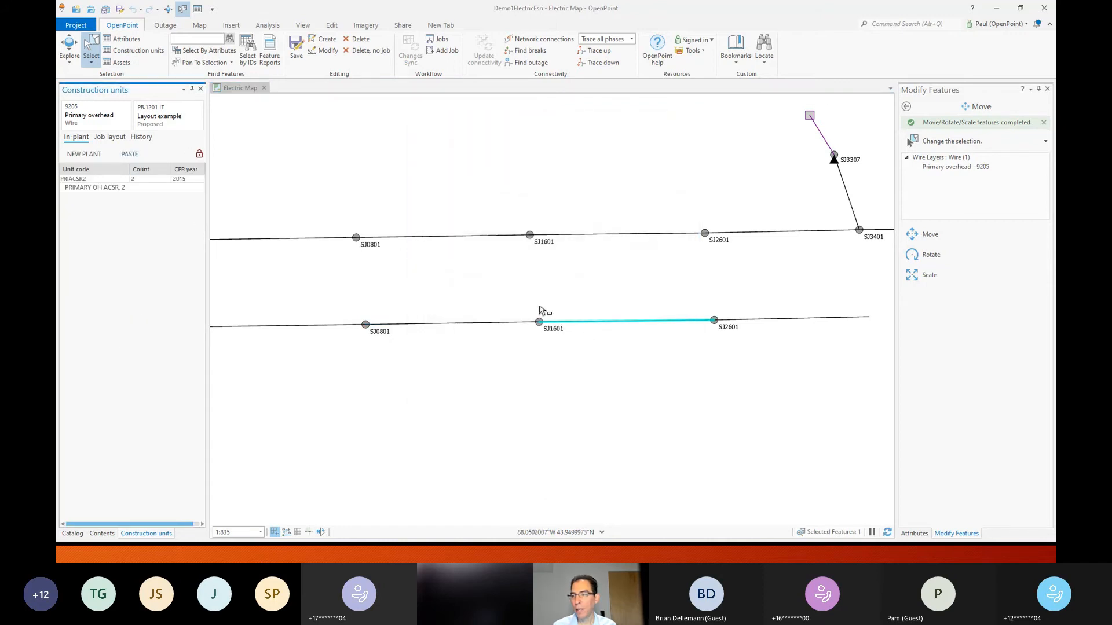
Step: Paste the copied PRIACSR2 plant onto the duplicated wire east of the copied pole SJ2601 and create it
left_click(755, 327)
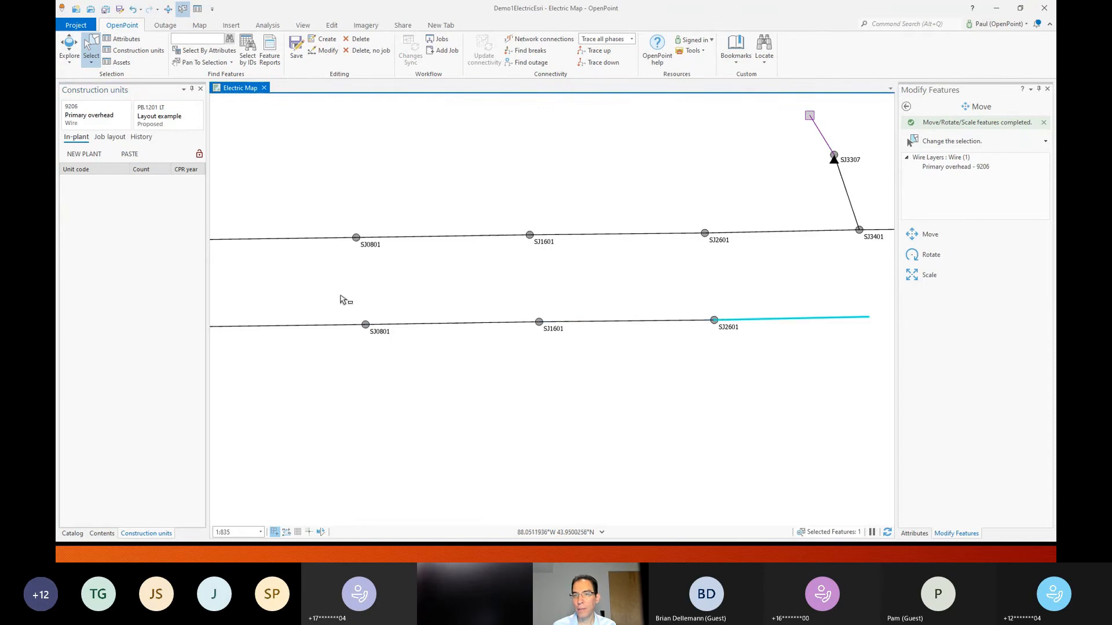
left_click(129, 154)
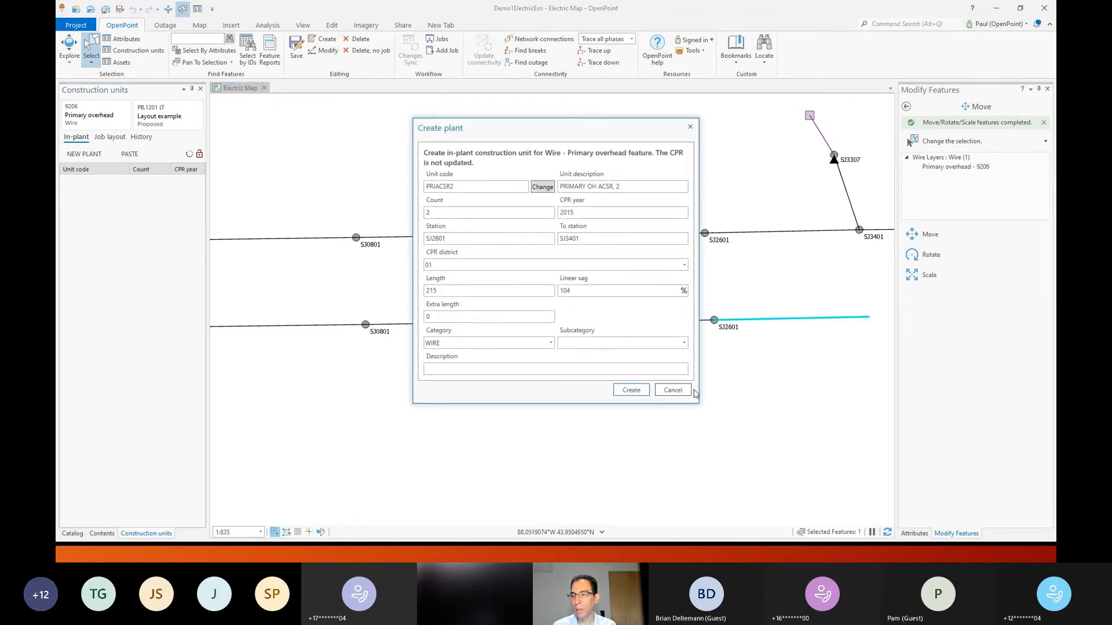
left_click(631, 389)
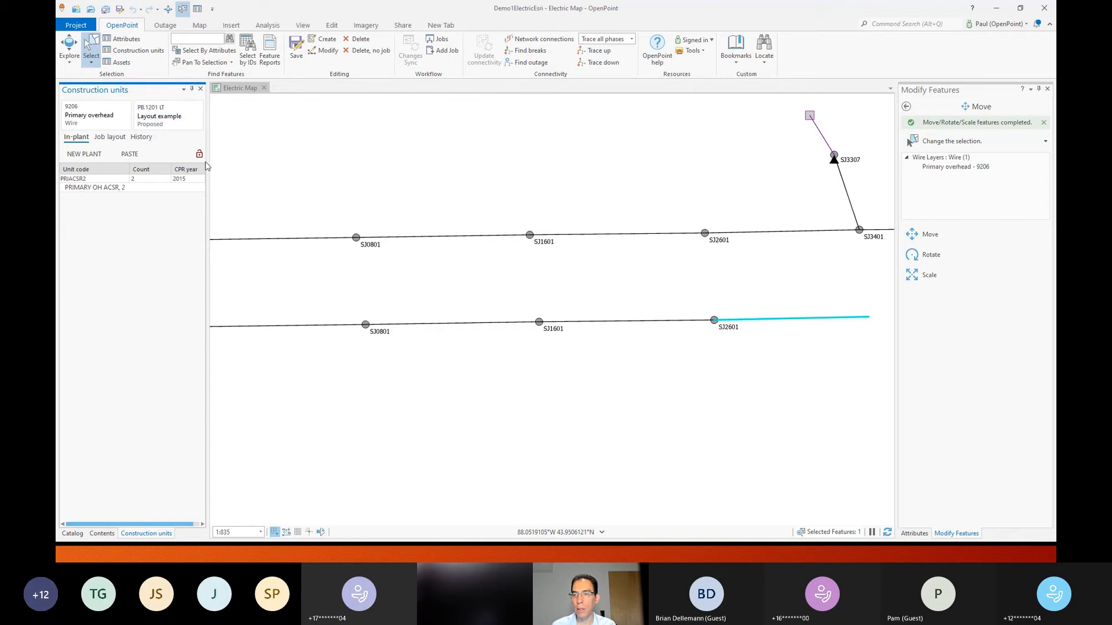
Step: Select the original primary pole SJ0801 and copy its in-plant P35.5 record
left_click(356, 238)
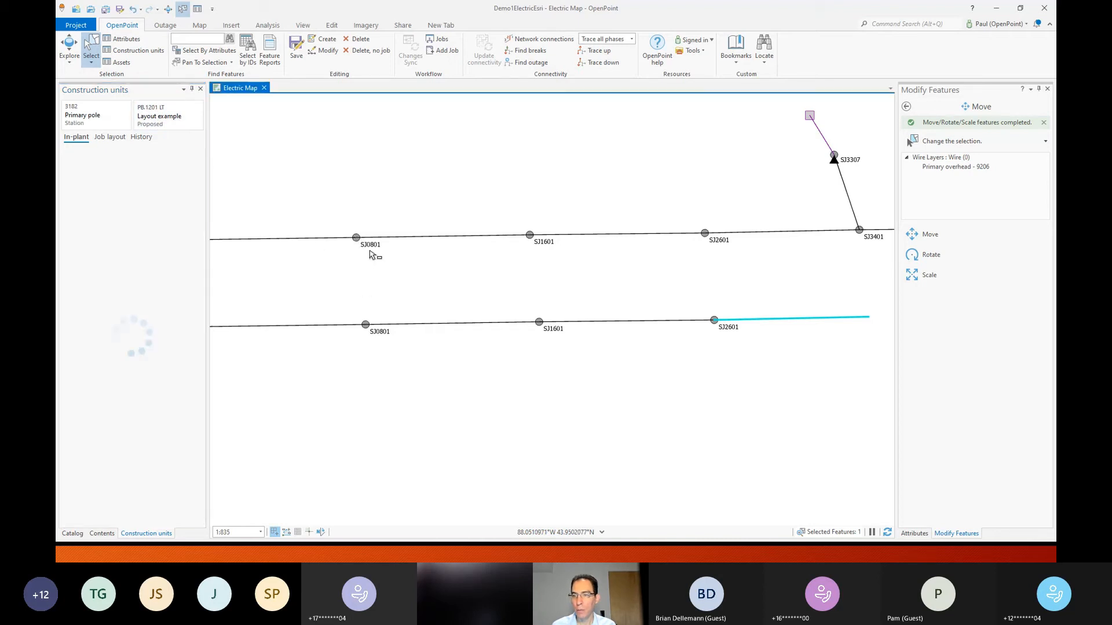
scroll(354, 250, "up", 4)
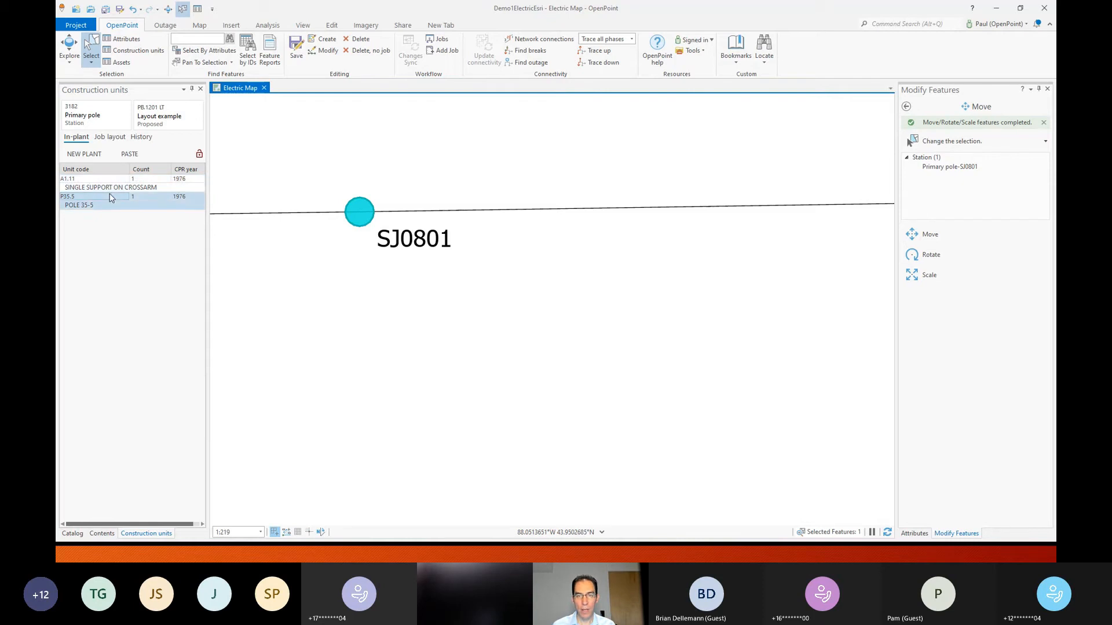
left_click(97, 206)
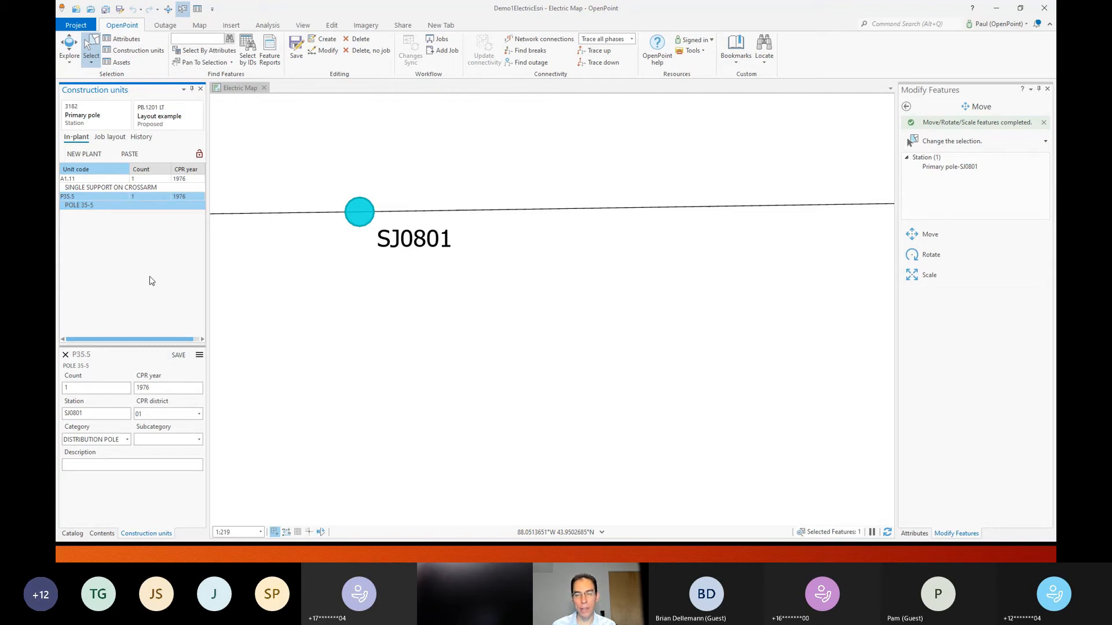
left_click(199, 355)
left_click(217, 386)
left_click(199, 355)
left_click(158, 212)
Step: Paste the copied plant on pole SJ0801 with its unit code changed to P40.4, and delete the original P35.5 record
left_click(129, 154)
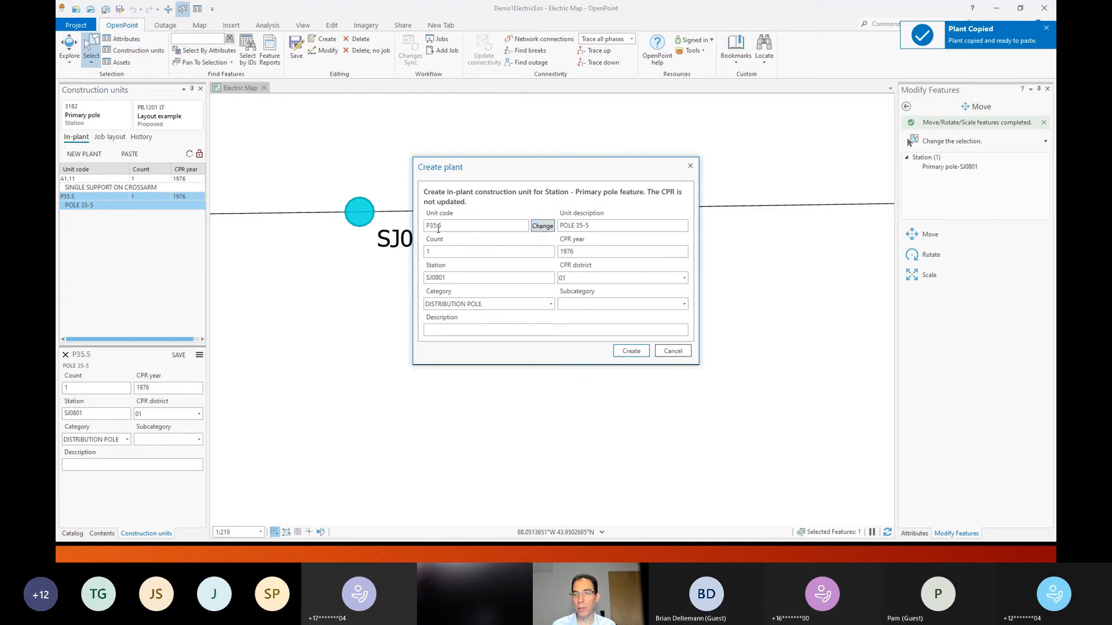
left_click(540, 231)
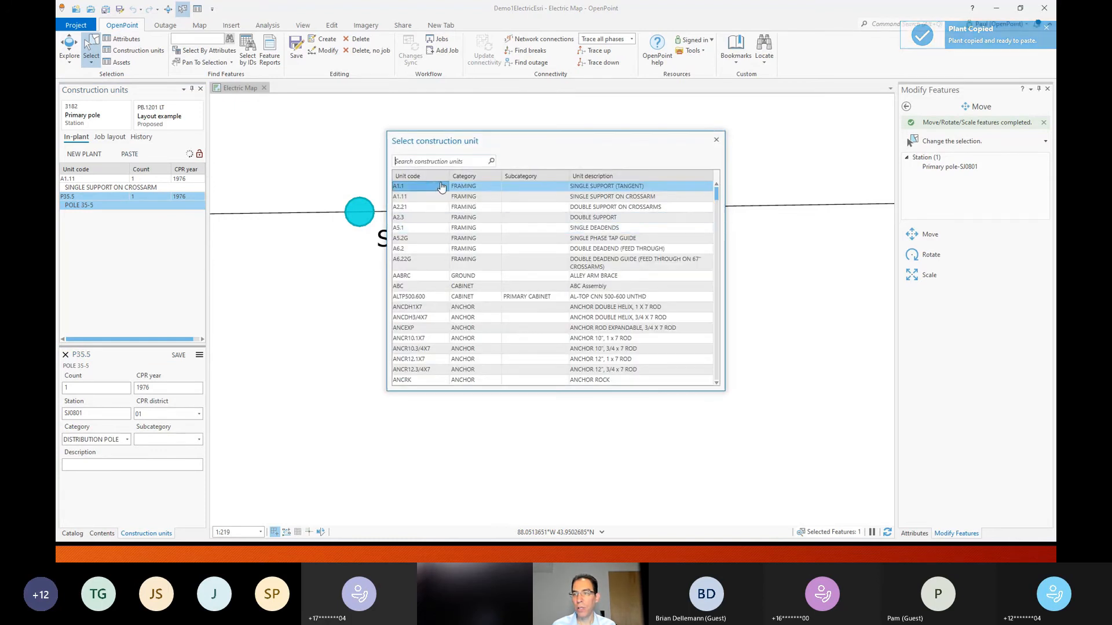
type("p40")
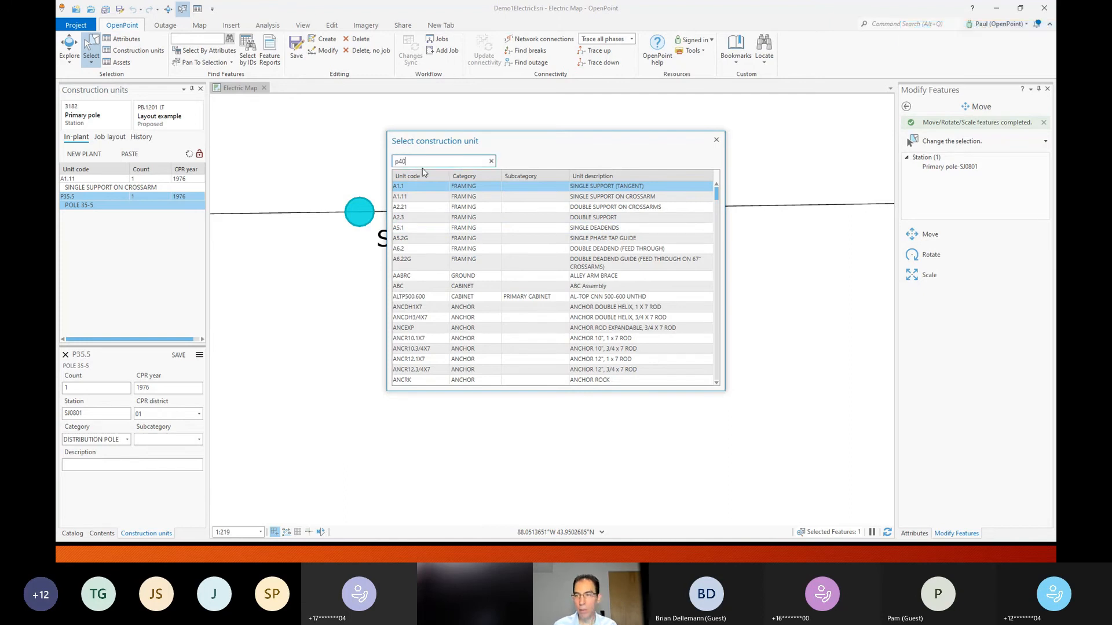
double_click(422, 210)
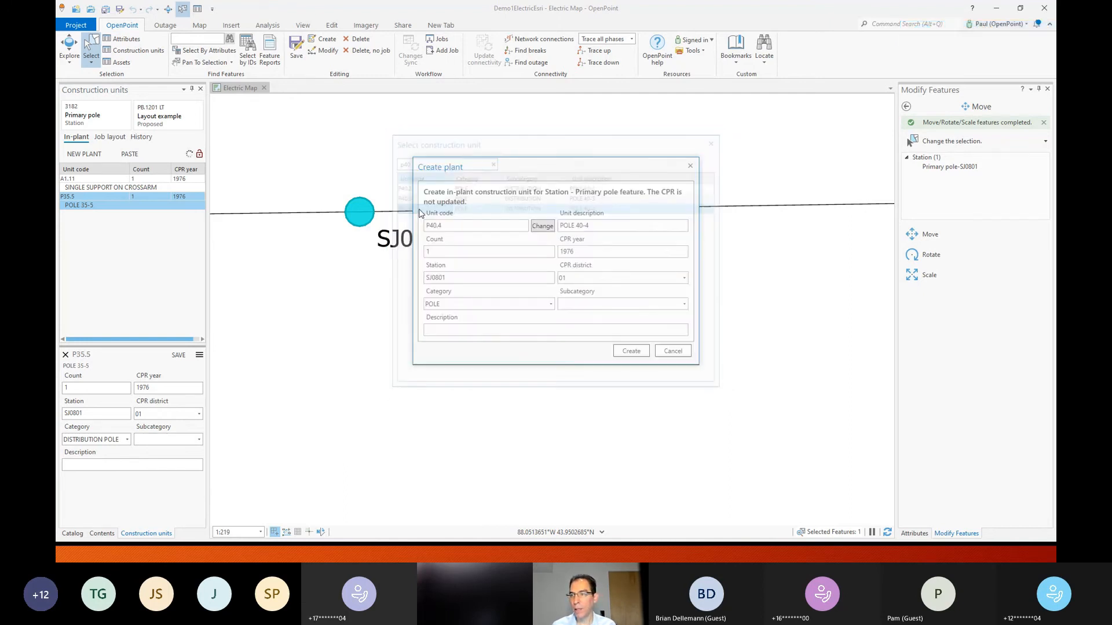
left_click(630, 351)
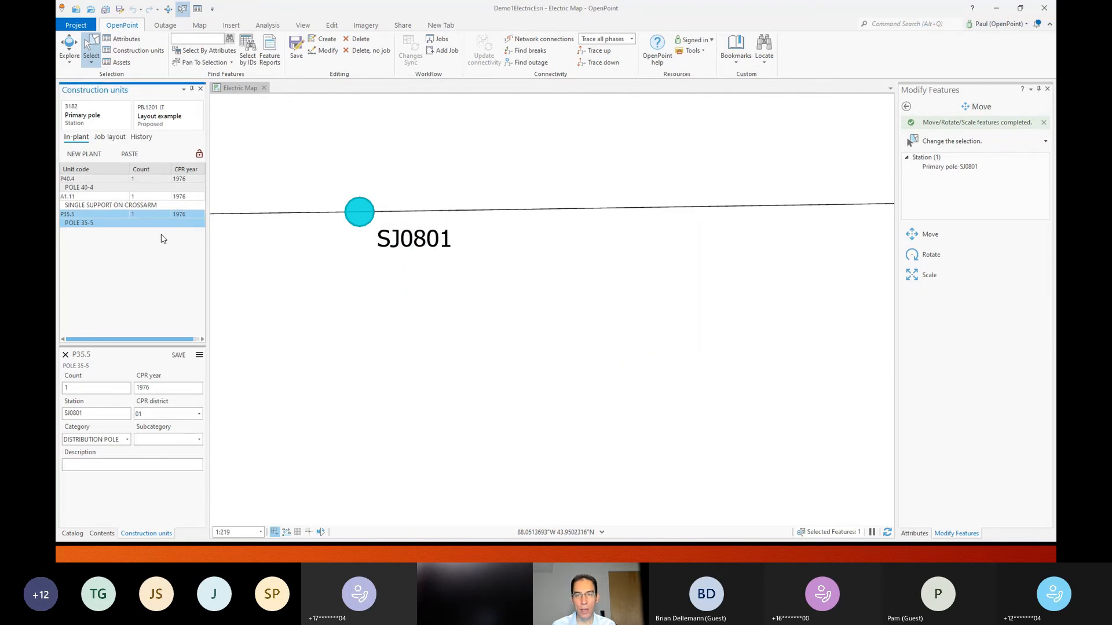
left_click(199, 356)
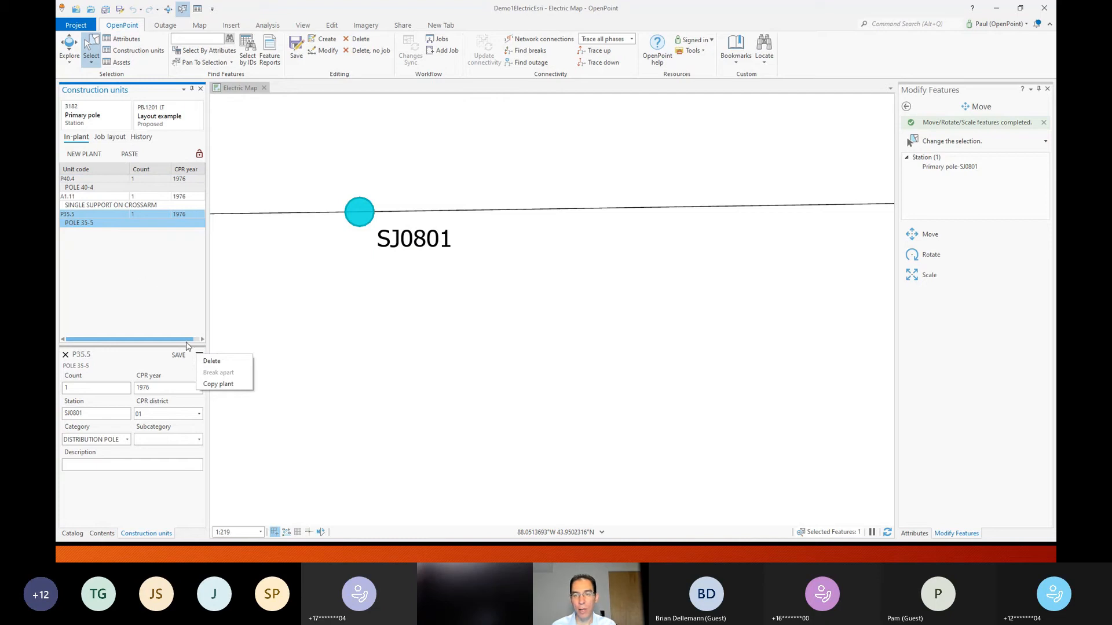
left_click(213, 361)
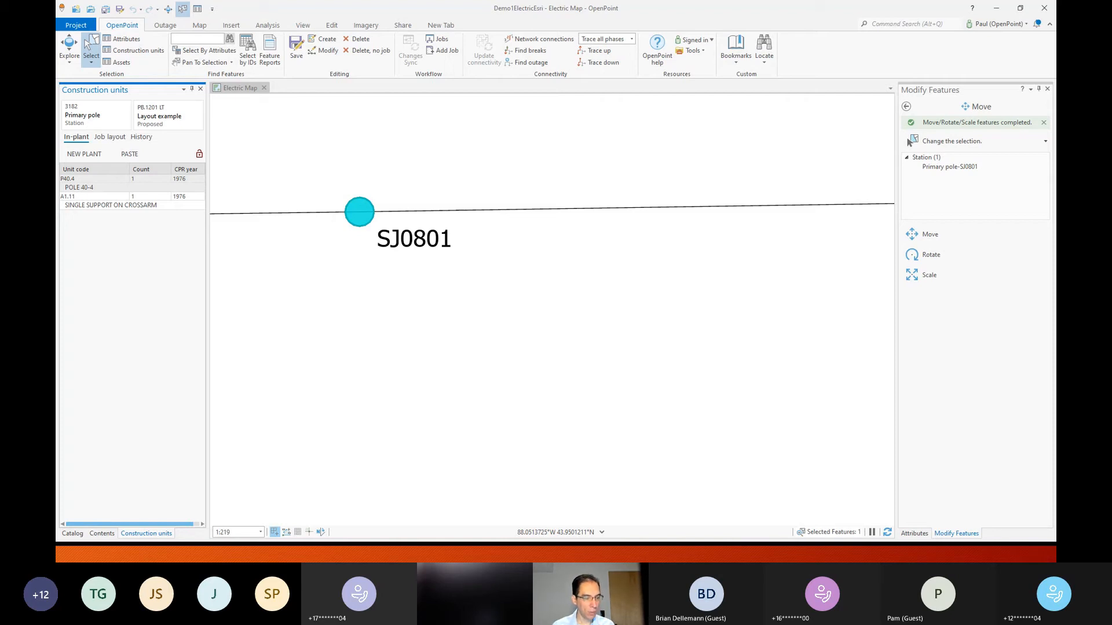
Step: Switch the active job to PB.1200.TR, Transfer Demonstration, and show the job layout beside the map at pole SJ3307
left_click_drag(598, 235, 281, 293)
scroll(356, 307, "down", 3)
left_click_drag(629, 299, 313, 338)
scroll(488, 236, "up", 4)
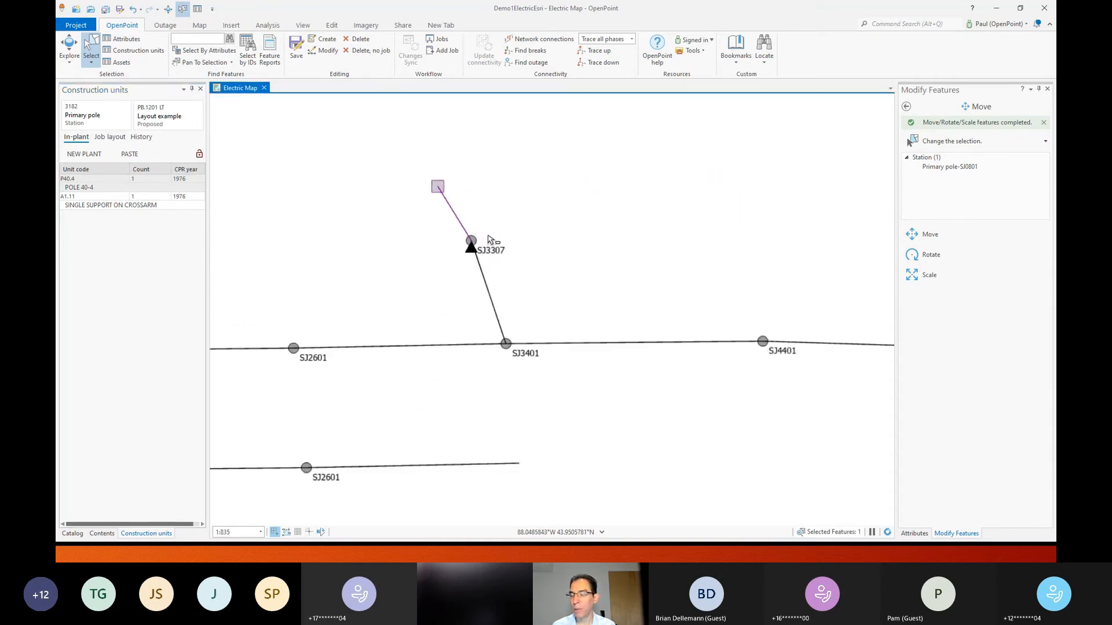
scroll(488, 237, "up", 4)
left_click_drag(485, 225, 630, 222)
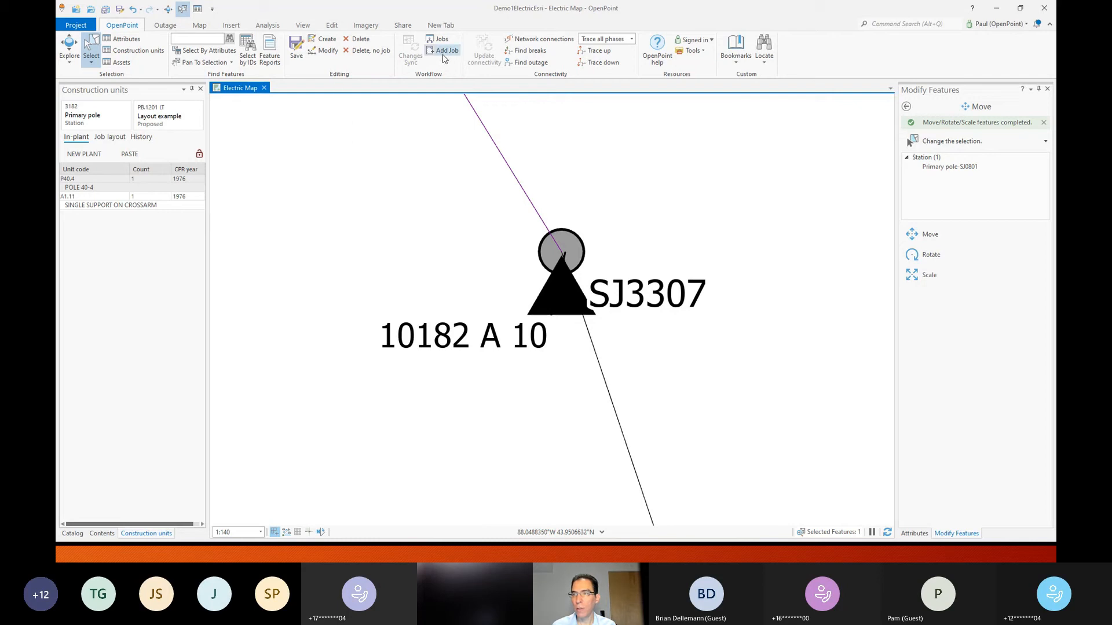
left_click(438, 38)
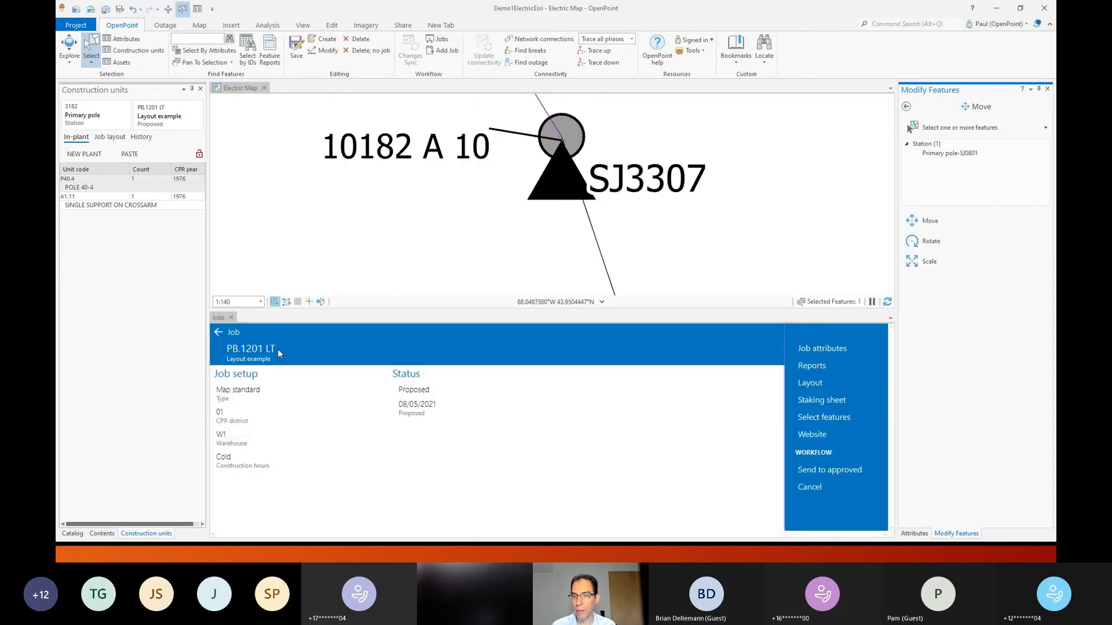
left_click(217, 332)
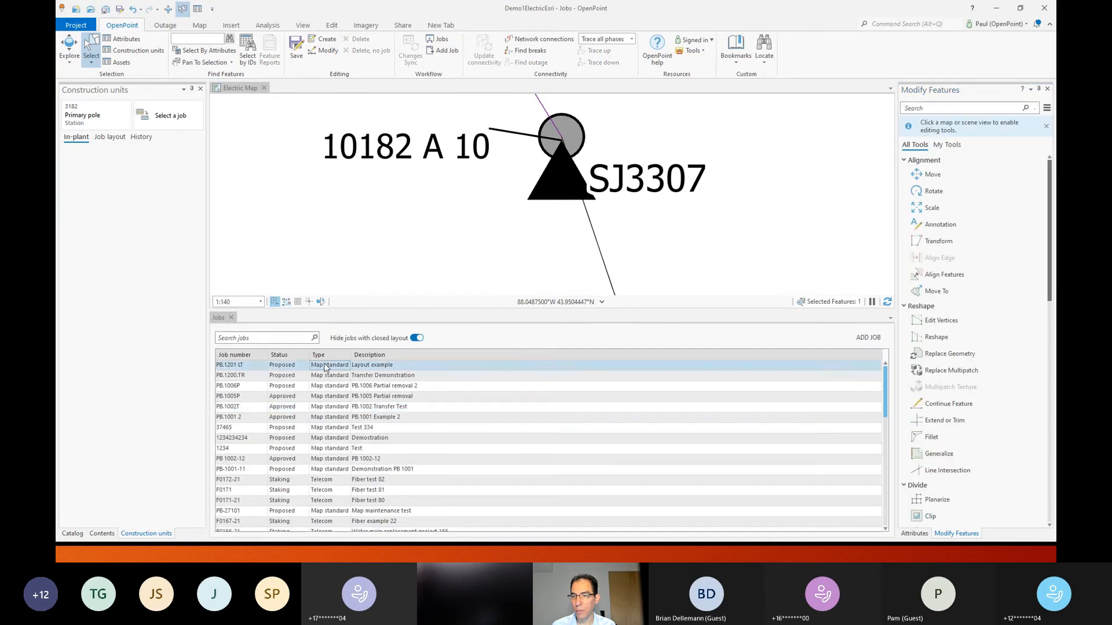
double_click(325, 375)
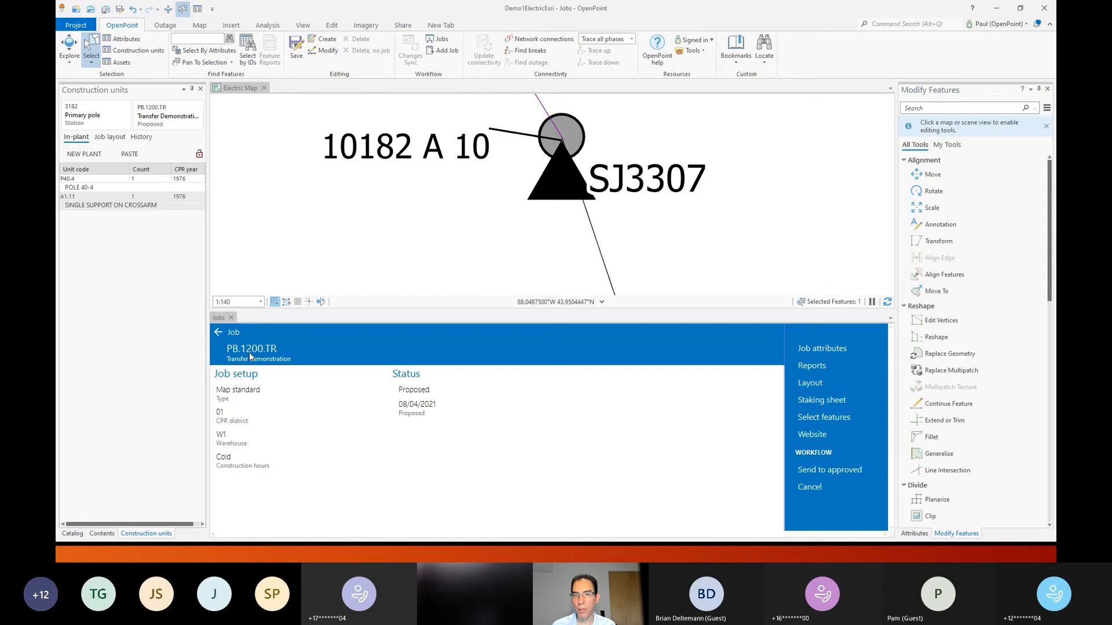
left_click(108, 137)
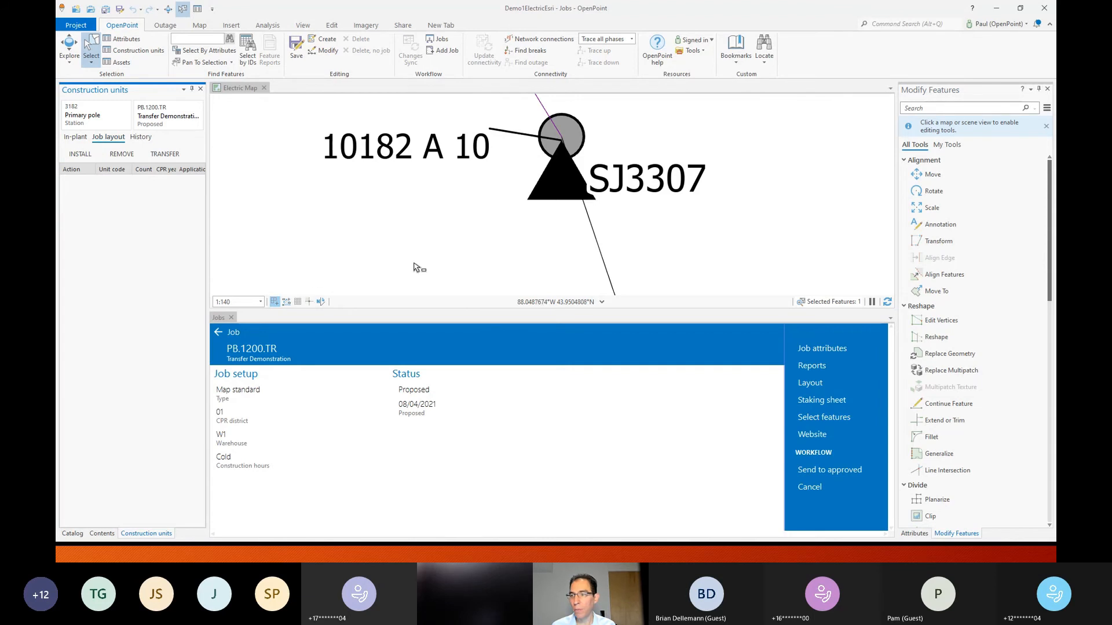
left_click(231, 318)
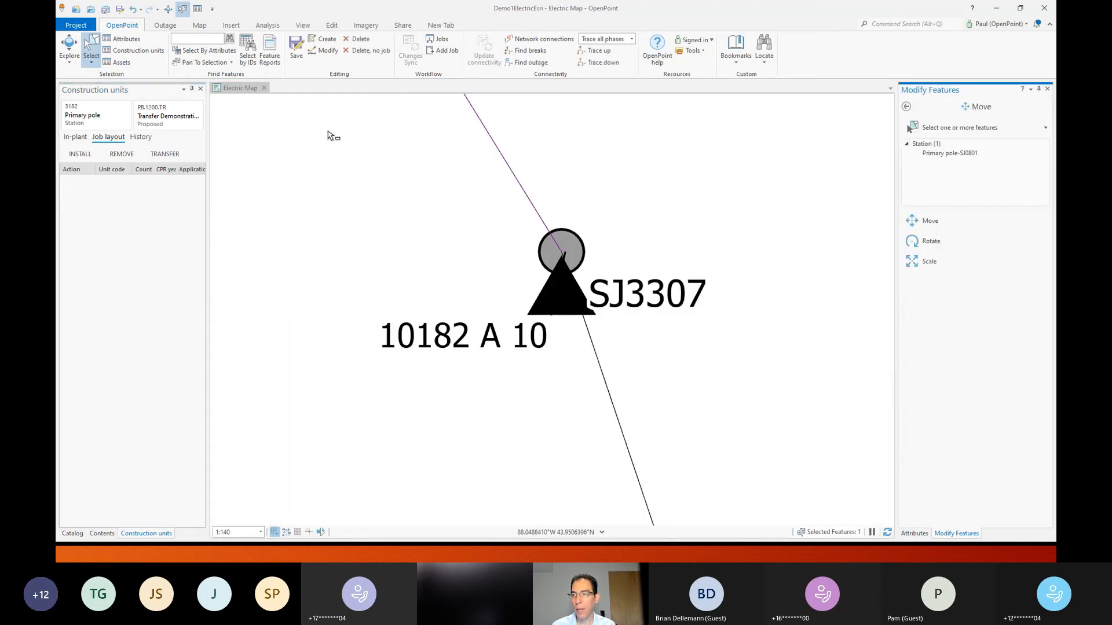
Step: Check the job layout of pole SJ3307, and select primary pole SJ3401 to show its in-plant units
left_click(555, 258)
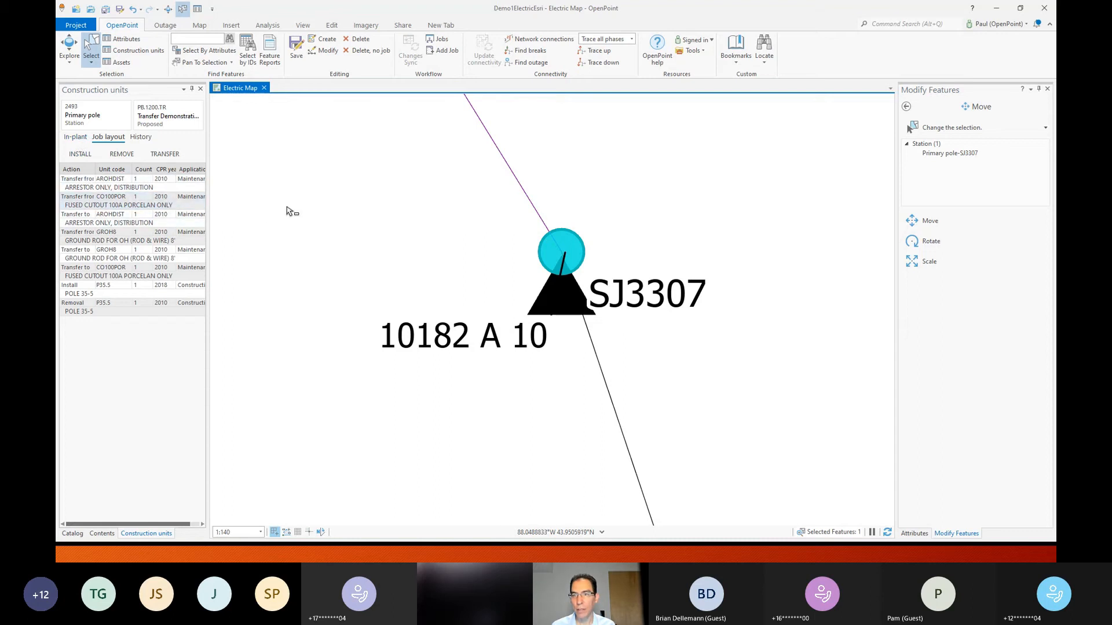
scroll(288, 217, "down", 3)
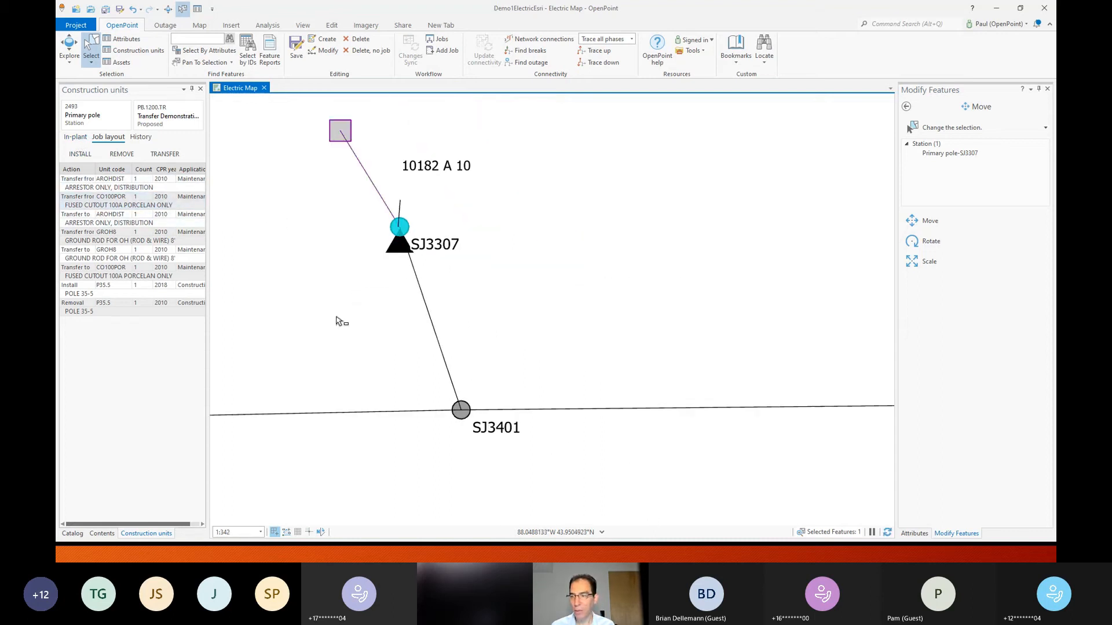
left_click(461, 410)
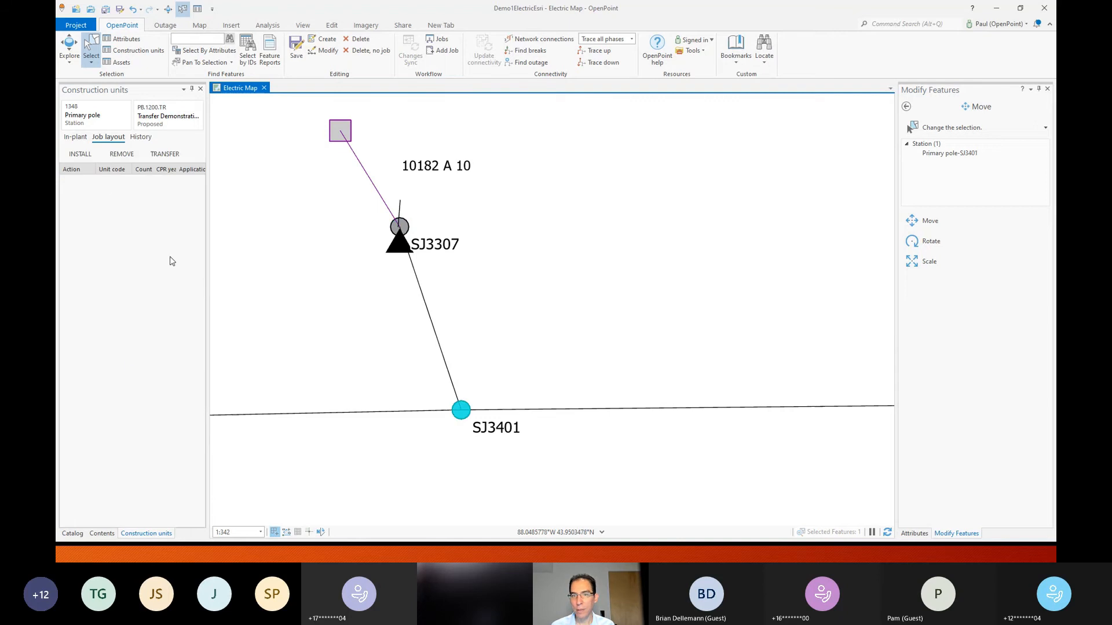
left_click(81, 155)
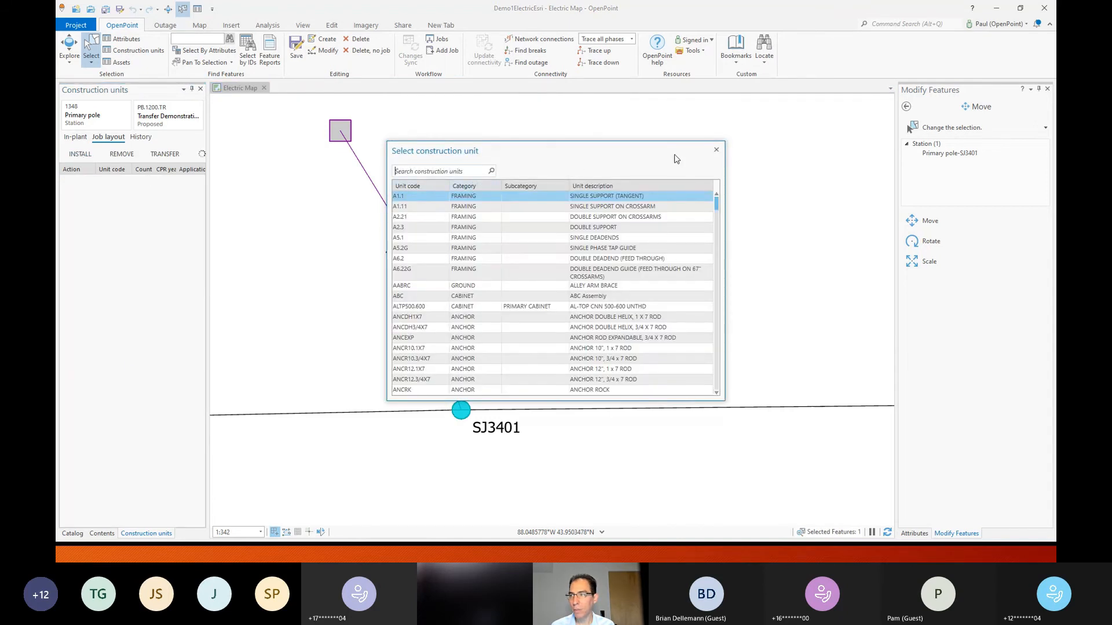
left_click(716, 149)
left_click(77, 139)
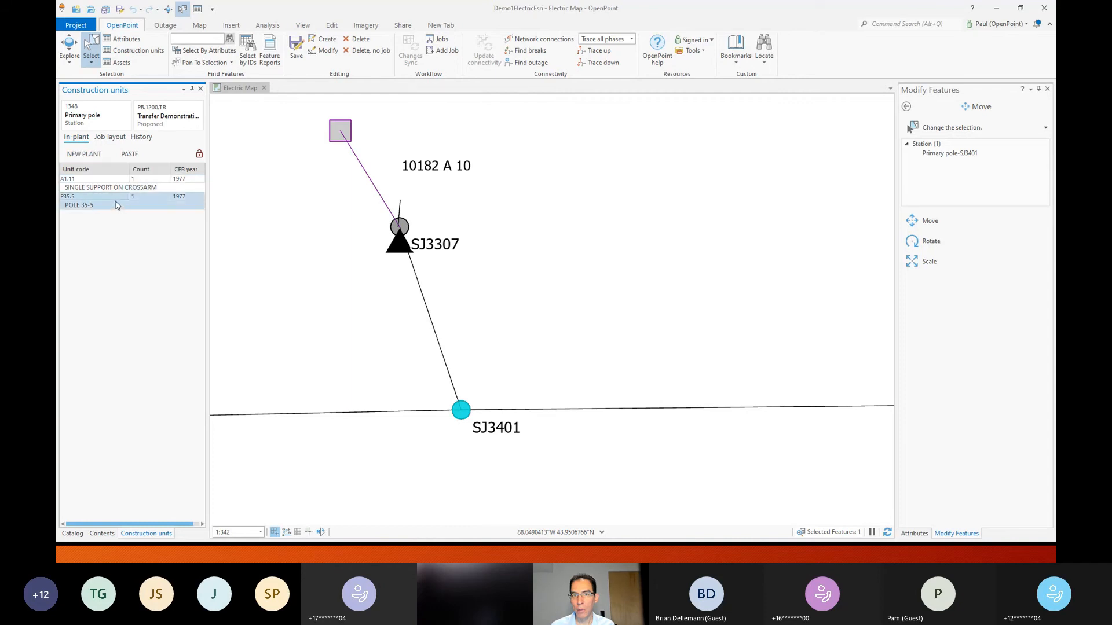
Step: Add a new AROHDIST (arrestor only, distribution) in-plant unit to pole SJ3401 and look over the pole's plant records
left_click(92, 155)
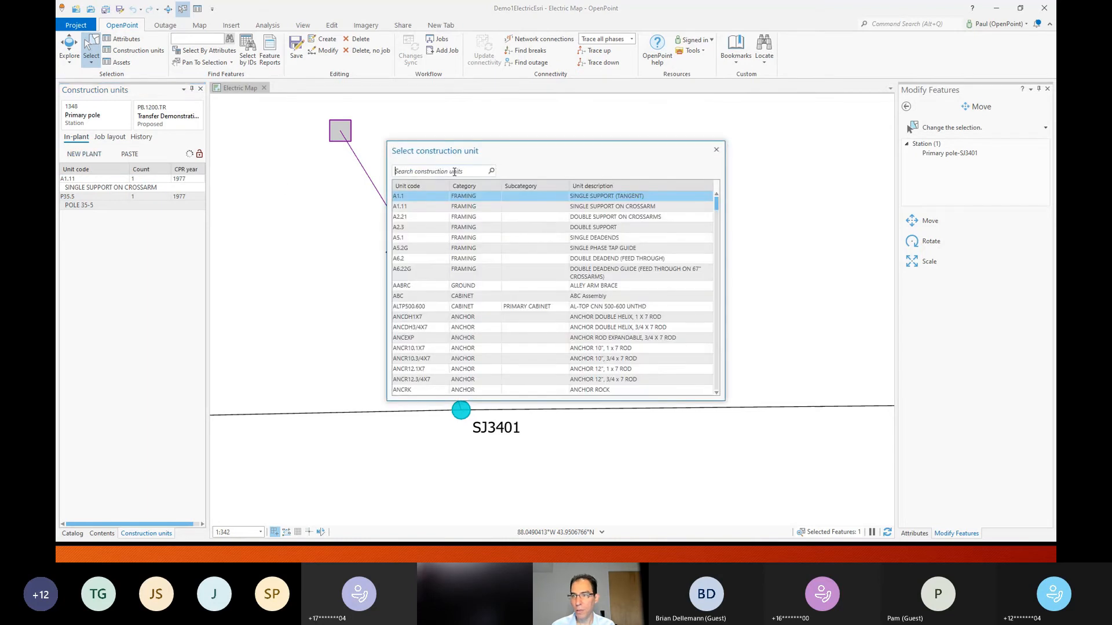
type("arrest")
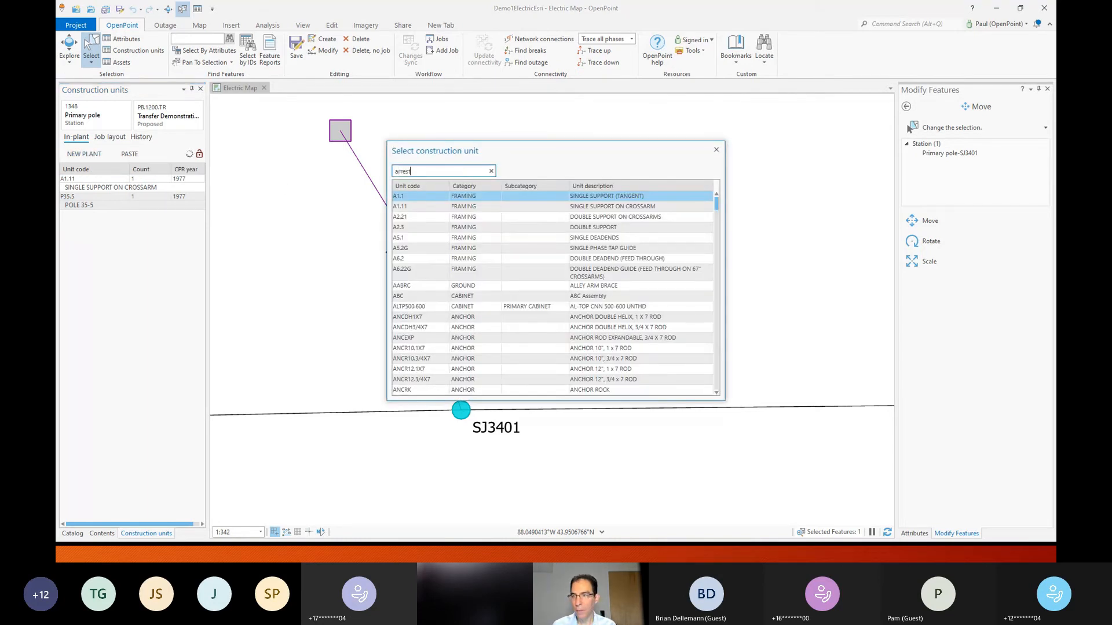
double_click(463, 226)
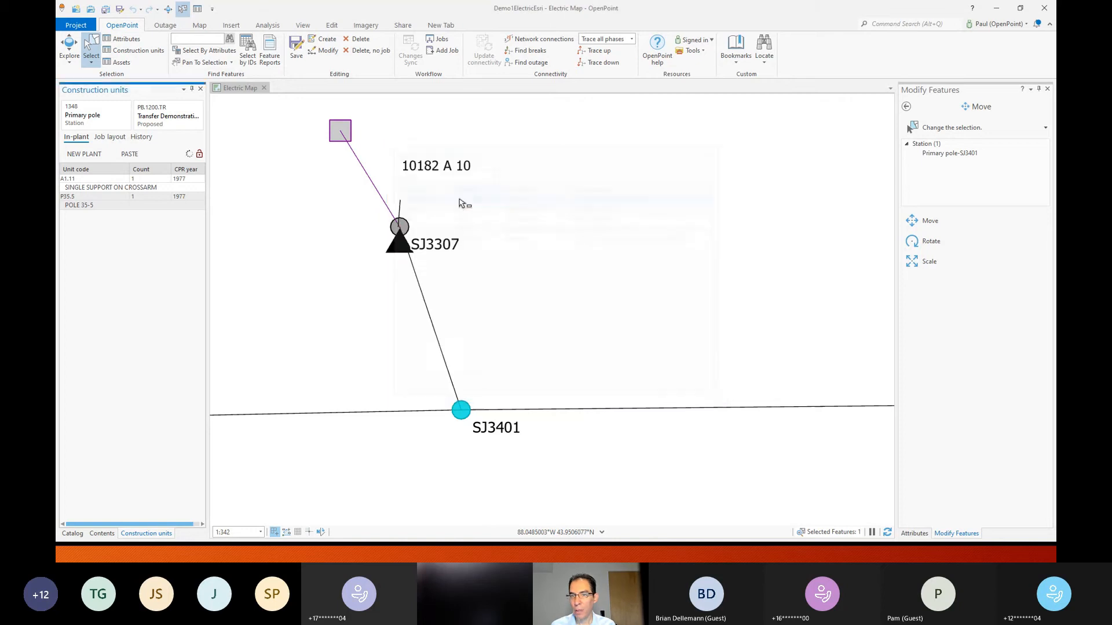
left_click(632, 351)
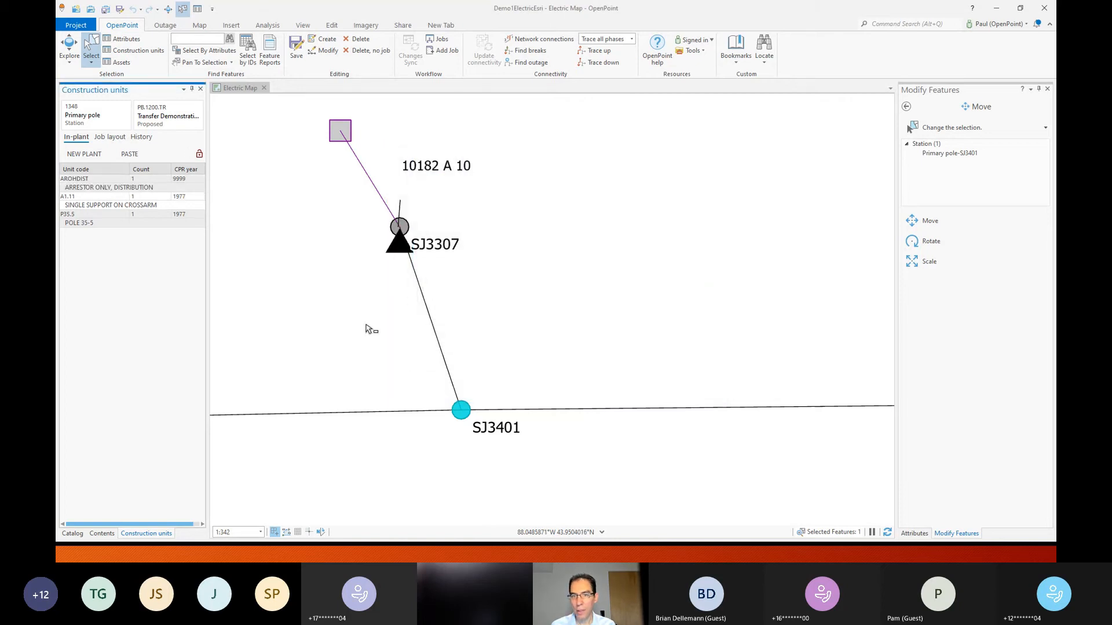
left_click(115, 208)
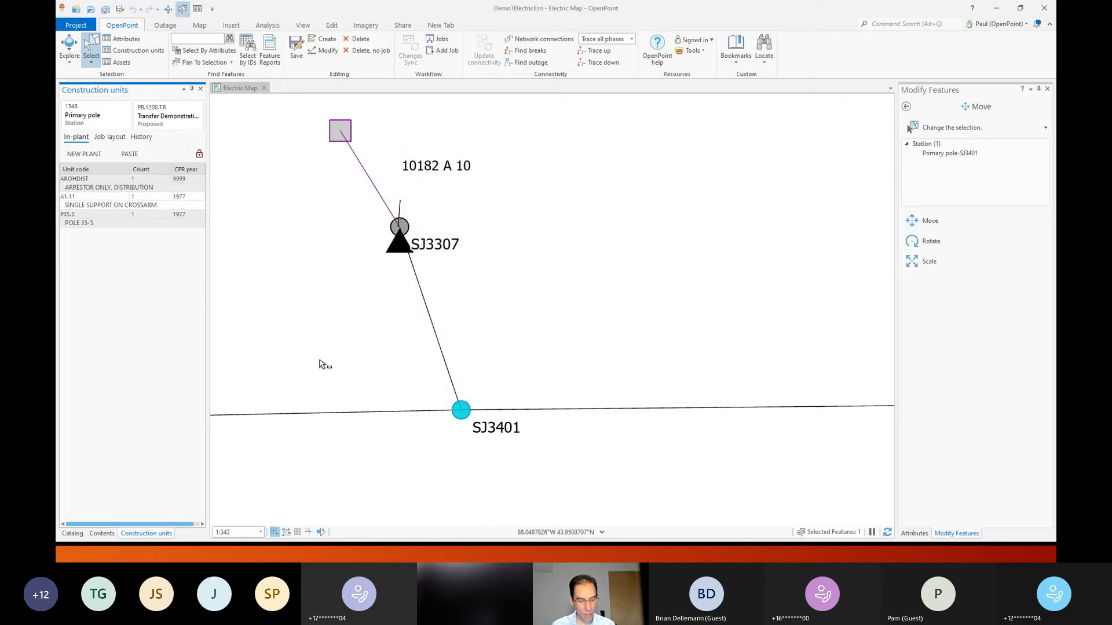
mouse_move(315, 377)
left_mouse_down()
mouse_move(330, 293)
mouse_move(360, 253)
left_mouse_up()
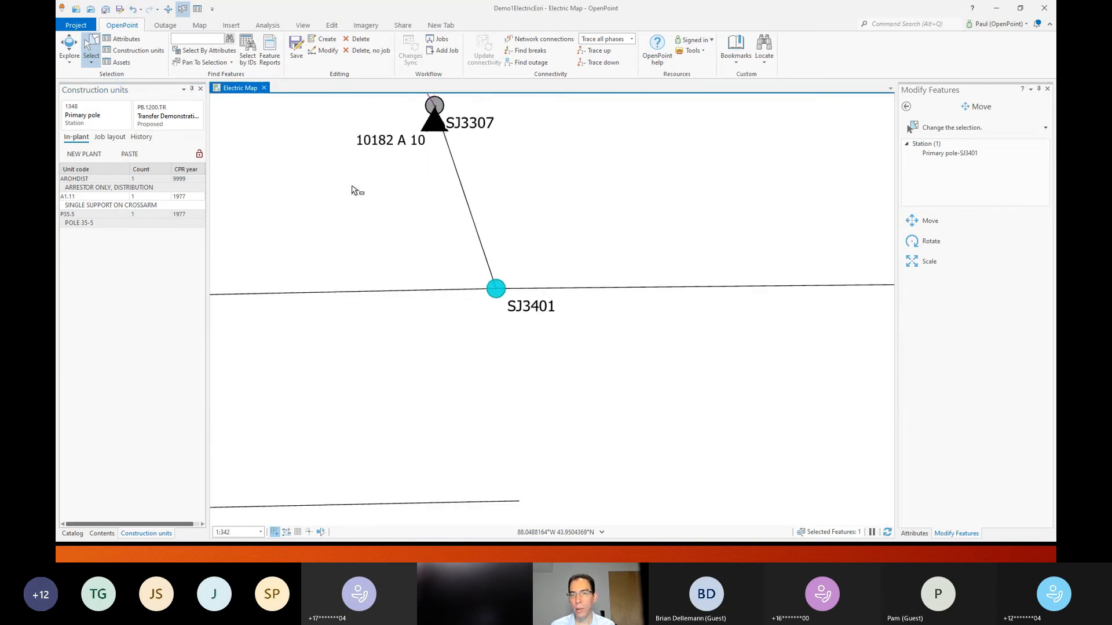
left_click(82, 183)
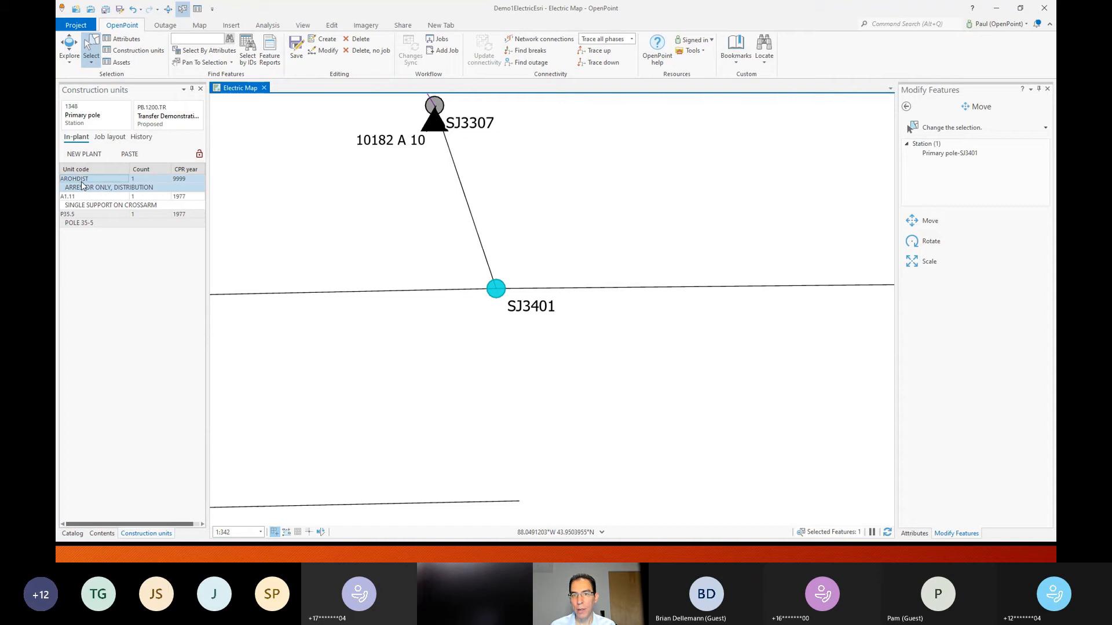
left_click(95, 223)
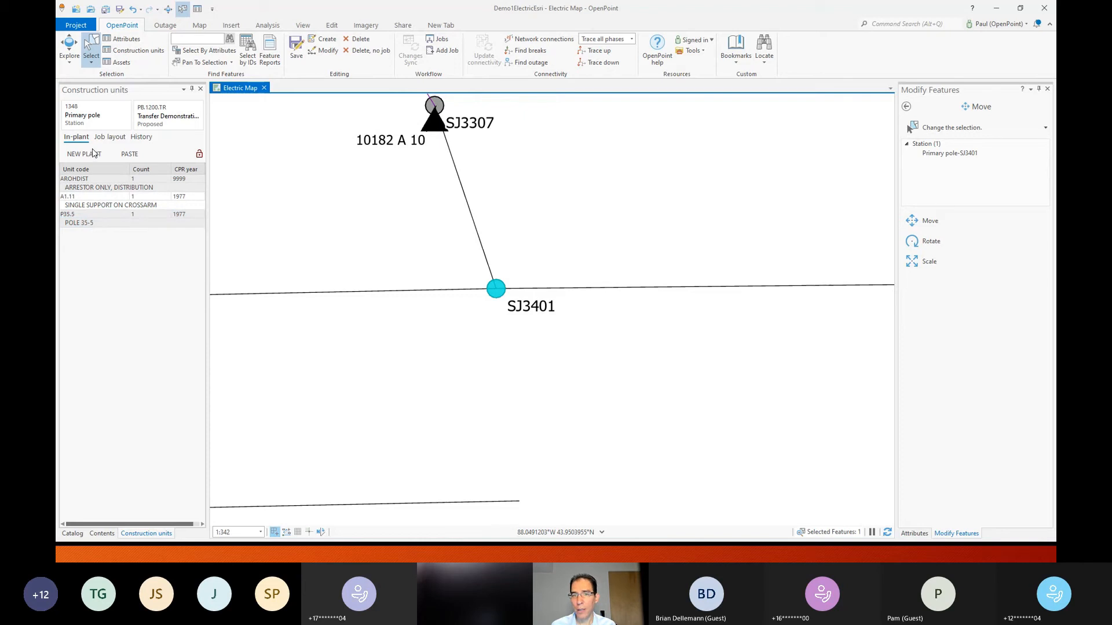
Step: Transfer the AROHDIST arrestor and the A1.11 crossarm support in place on pole SJ3401 in the job layout
left_click(109, 139)
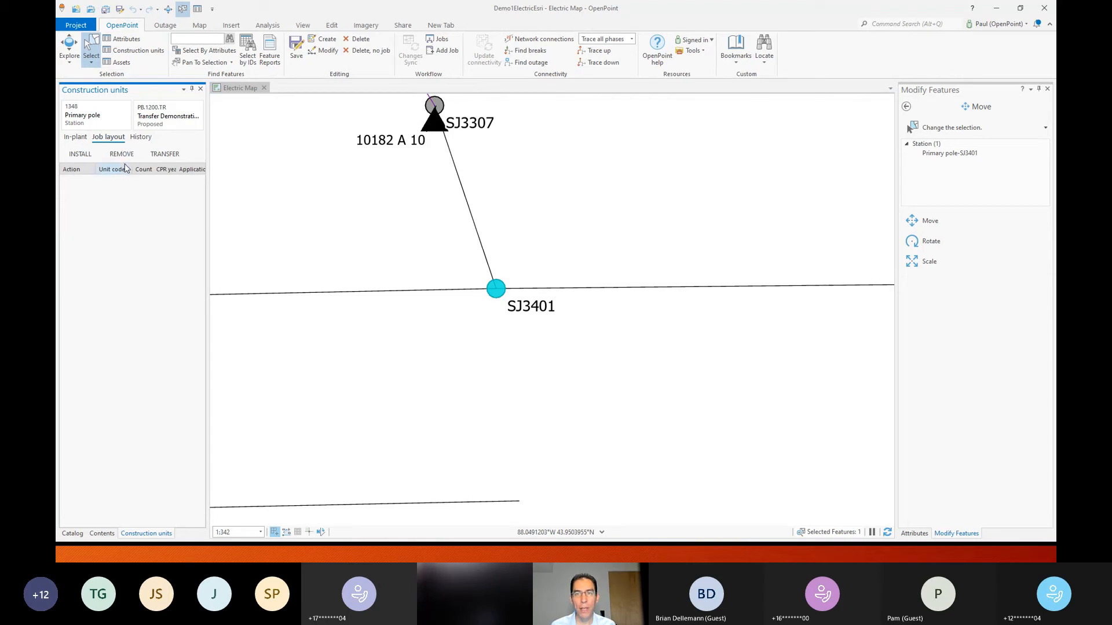
left_click(165, 157)
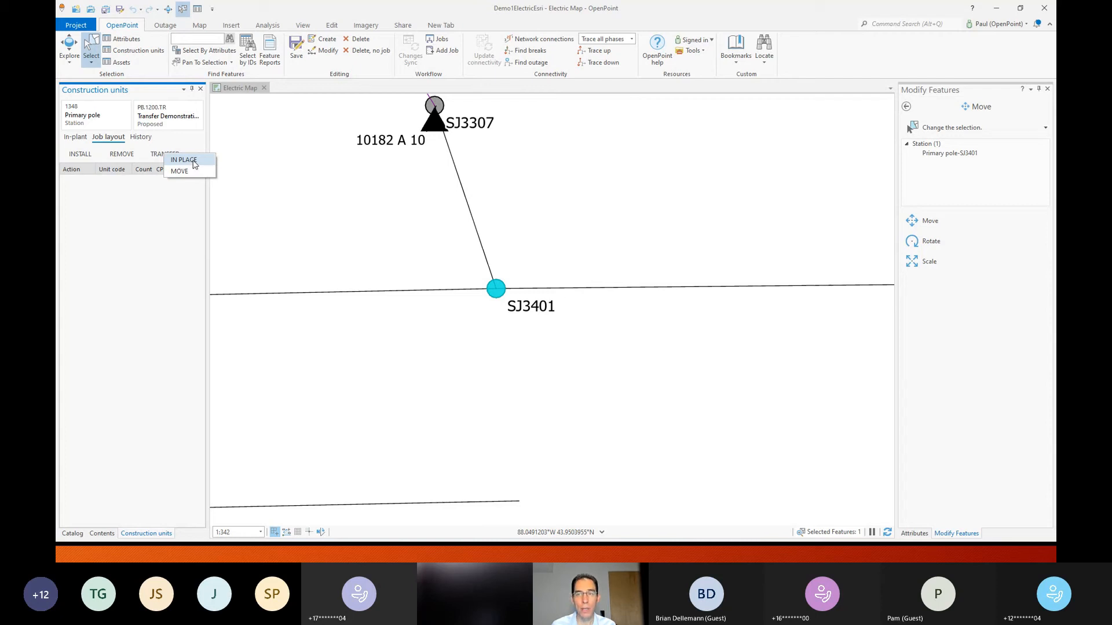
left_click(193, 161)
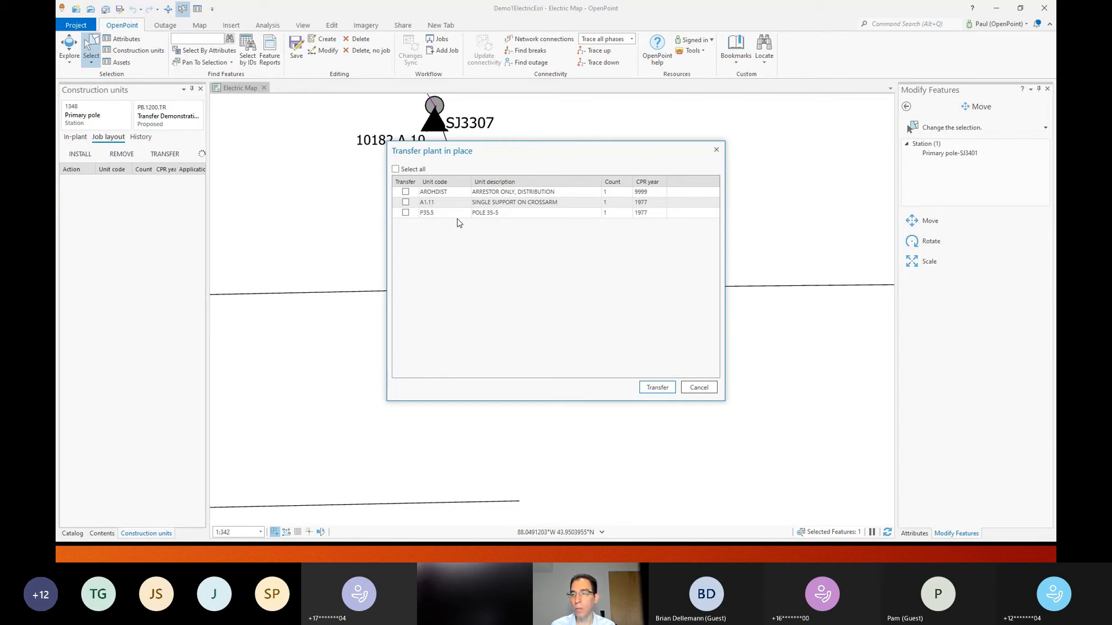
left_click(444, 195)
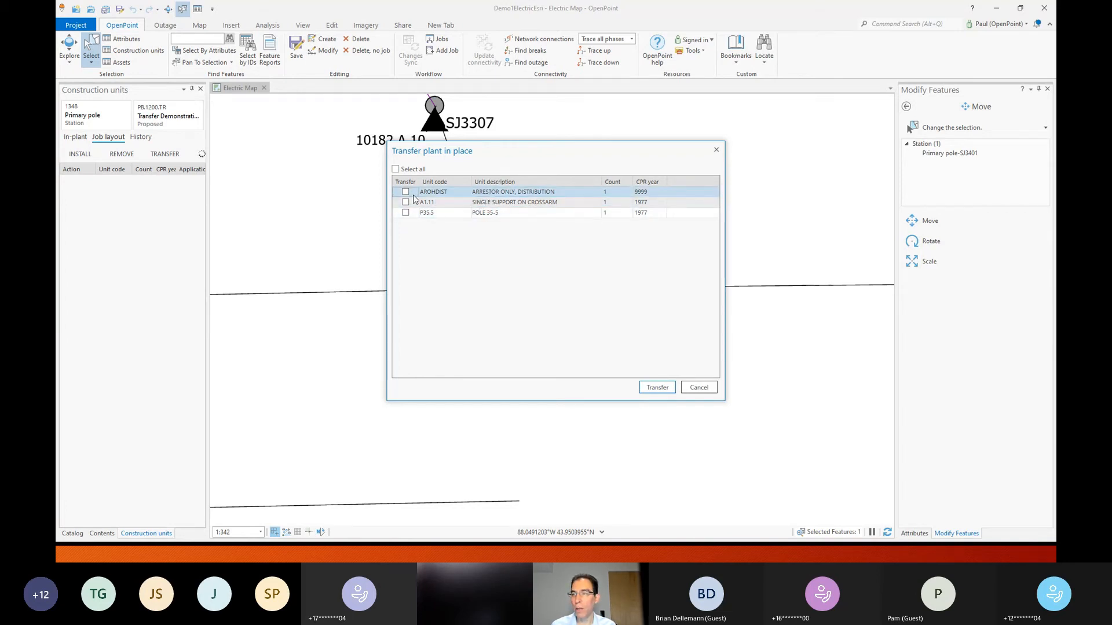
left_click(406, 192)
left_click(405, 202)
left_click(656, 387)
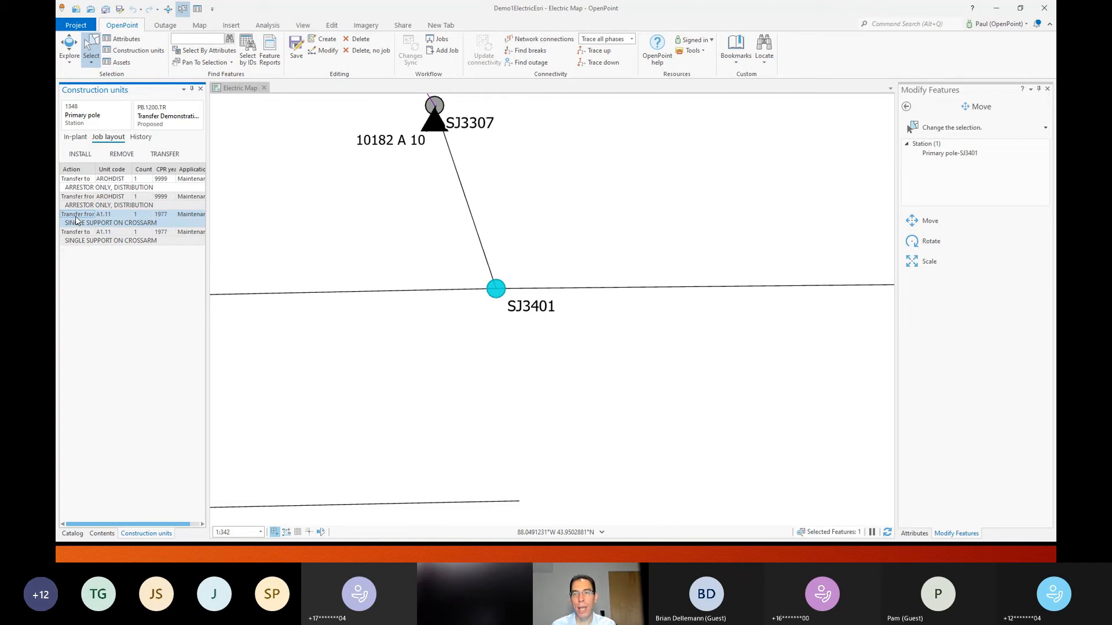
Step: Widen the construction units pane and add a removal of the P35.5 pole to SJ3401's job layout
left_click_drag(207, 193, 222, 190)
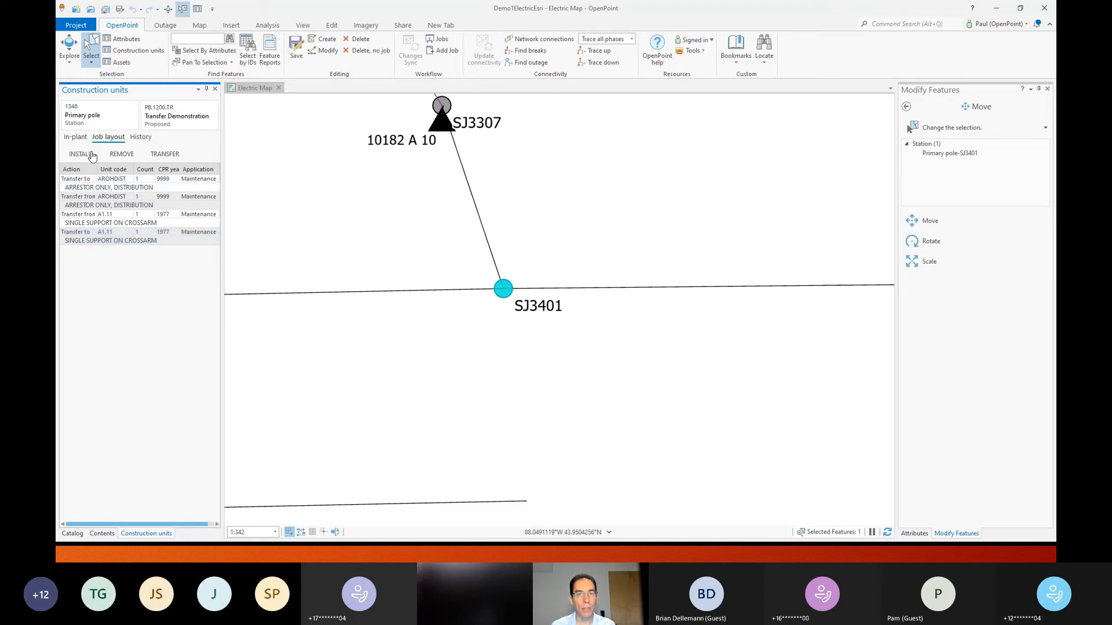
left_click(120, 154)
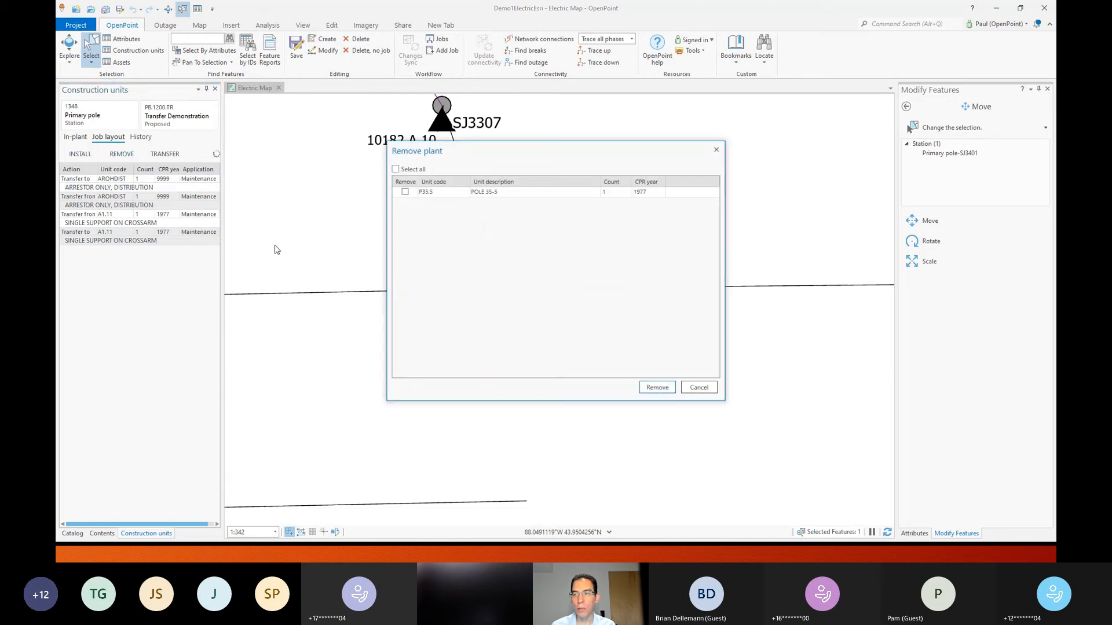
left_click(404, 193)
left_click(657, 387)
Step: Create an install layout for a P35.5 distribution pole on SJ3401
left_click(80, 154)
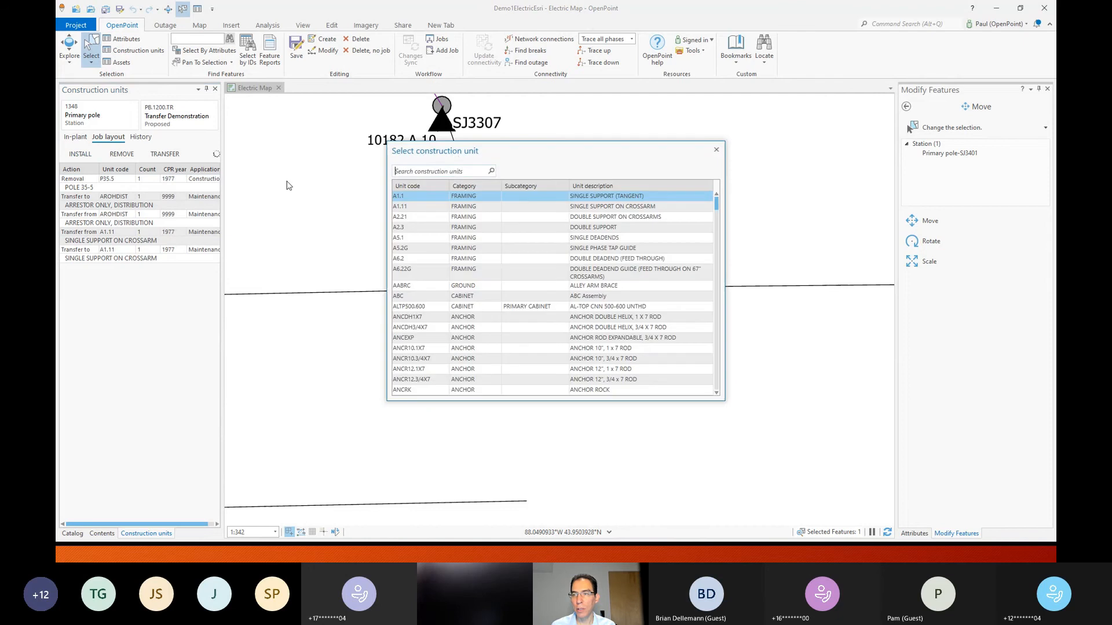
type("p35")
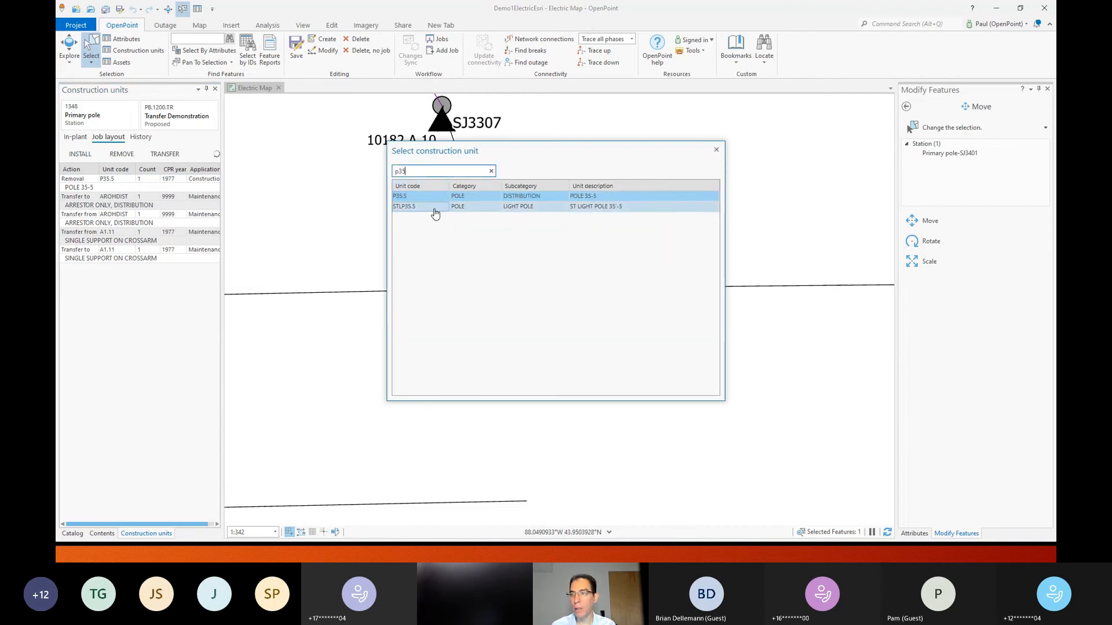
double_click(432, 197)
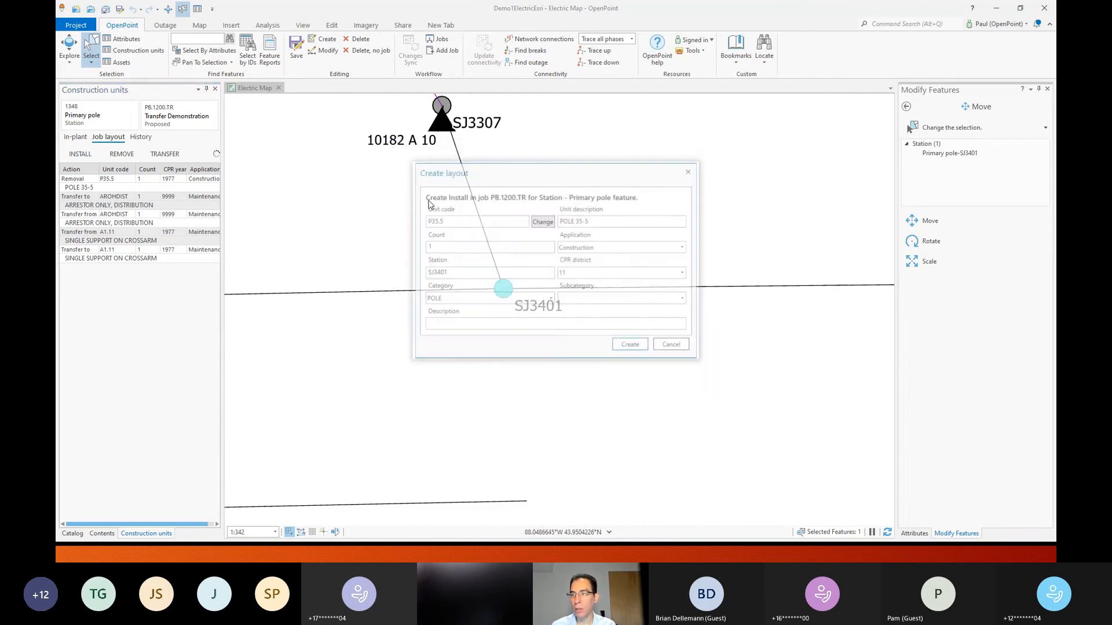
left_click(631, 347)
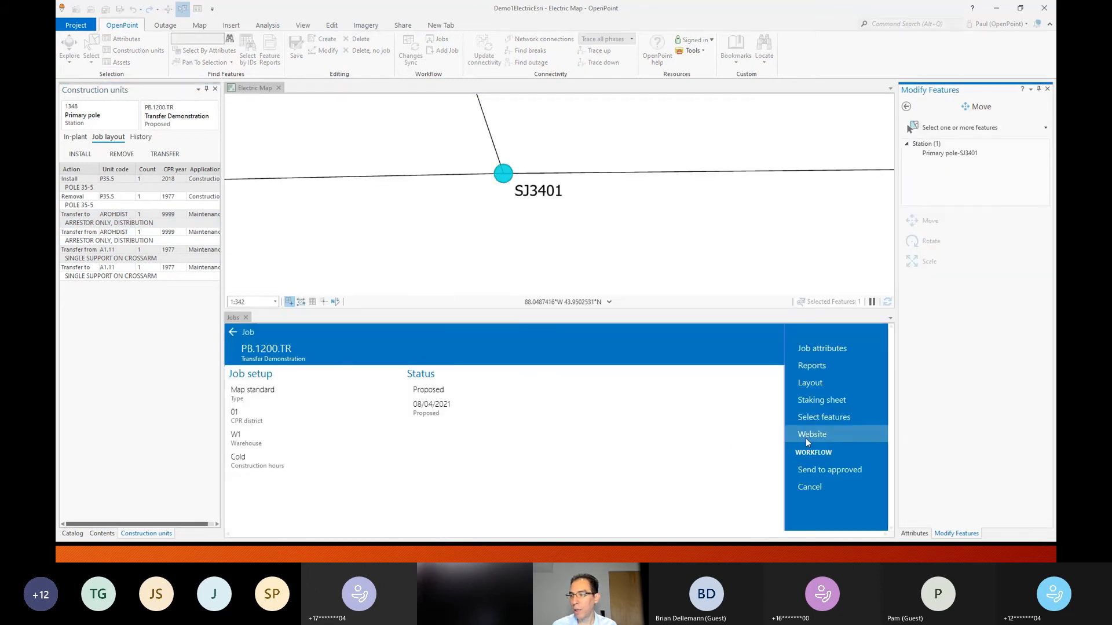
Step: Review the layout list on the website page of job PB.1200.TR, and close that page and the jobs view
left_click(805, 437)
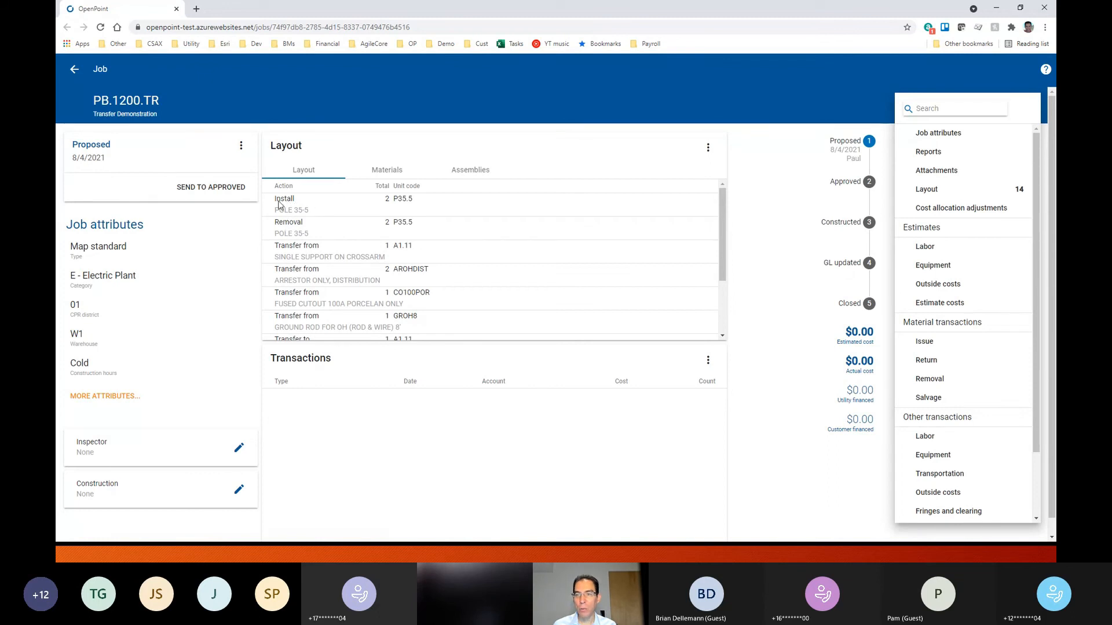
scroll(721, 249, "down", 1)
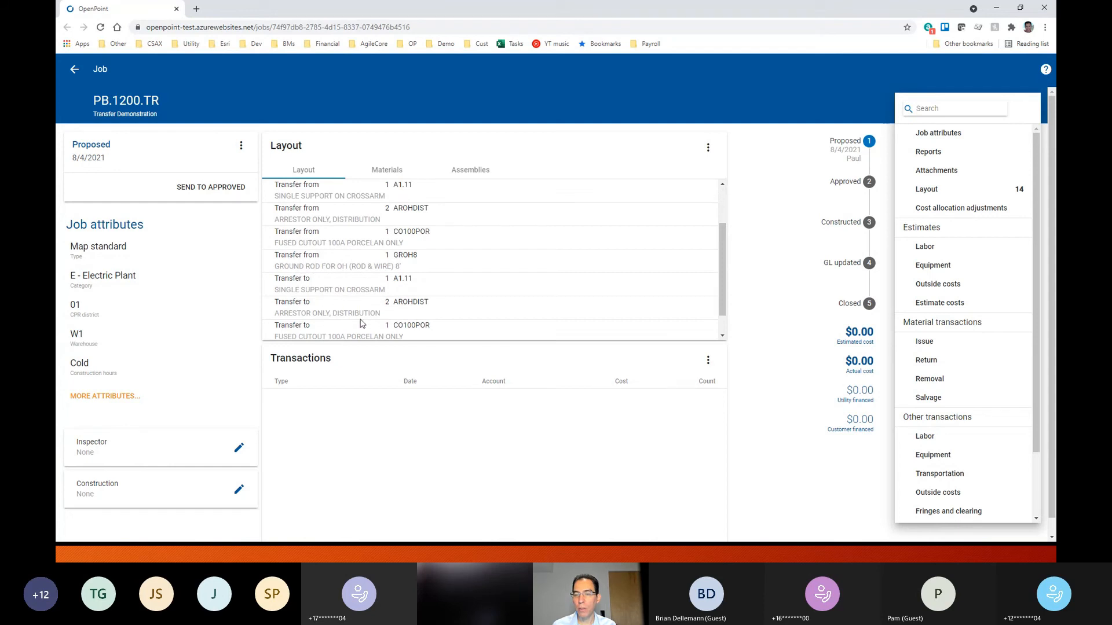
scroll(717, 301, "down", 1)
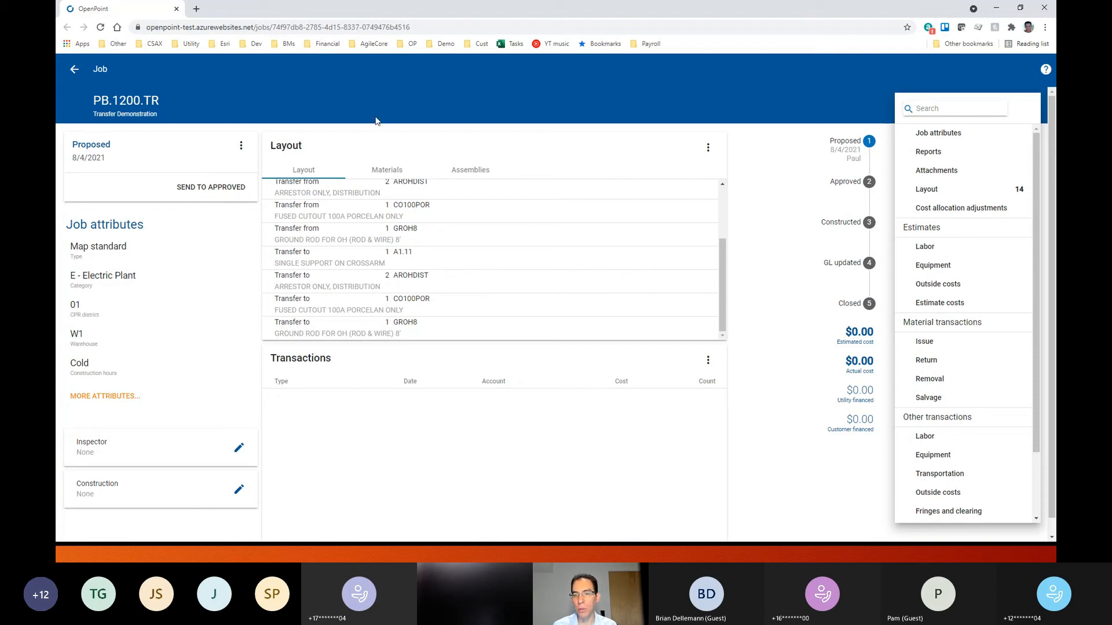
left_click(177, 9)
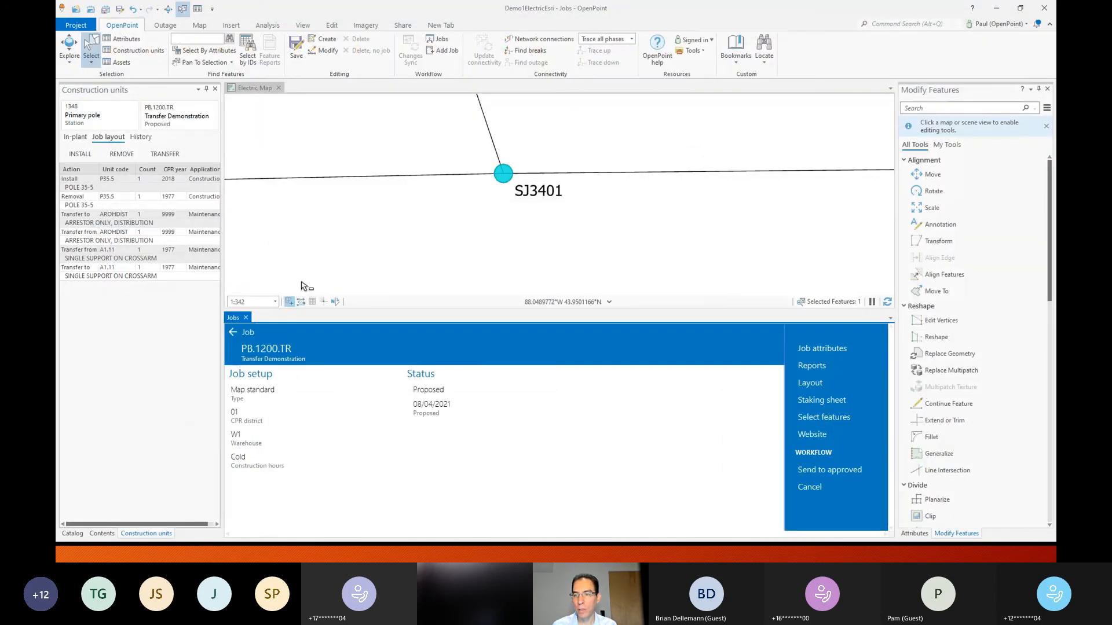
left_click(246, 318)
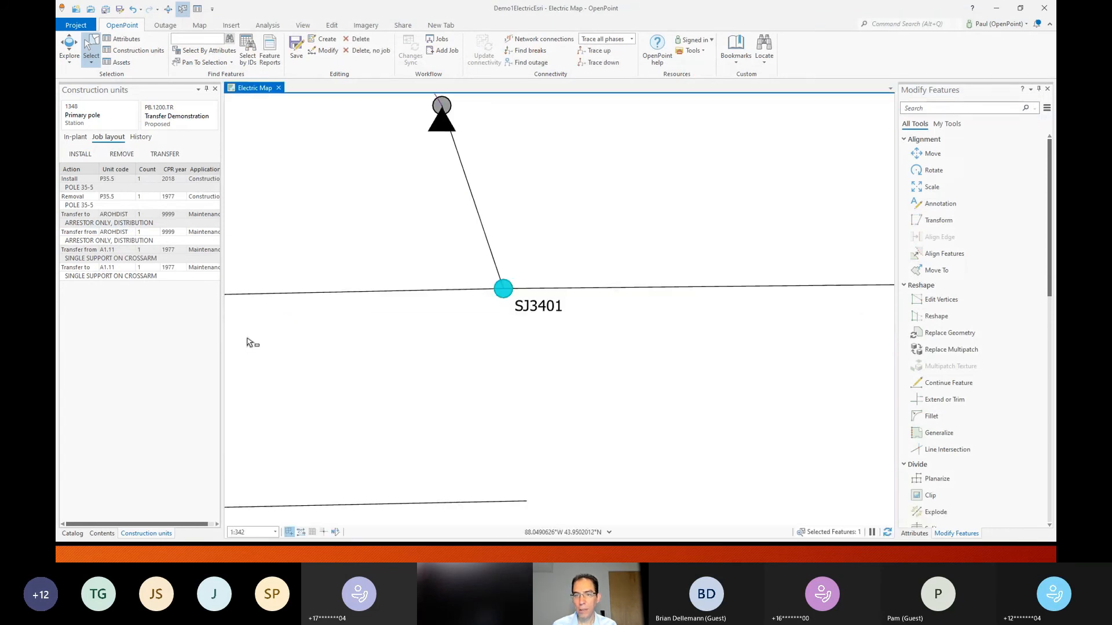
Step: Examine the in-plant units of the duplicated primary overhead wires on both sides of the copied pole SJ0801
left_click(932, 174)
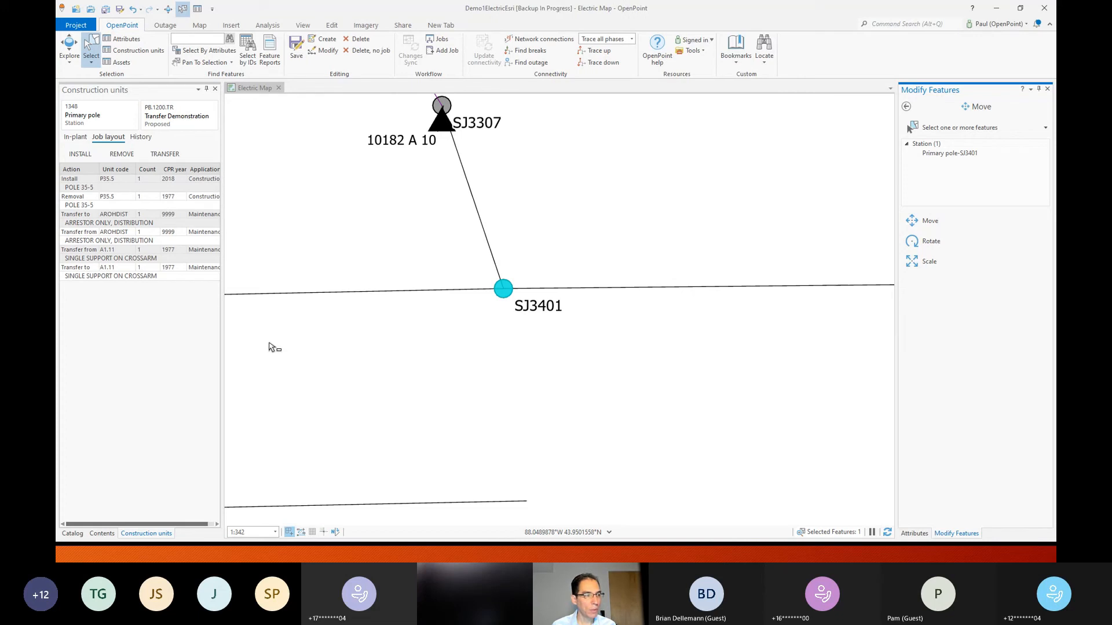
left_click_drag(326, 386, 608, 225)
scroll(606, 238, "down", 4)
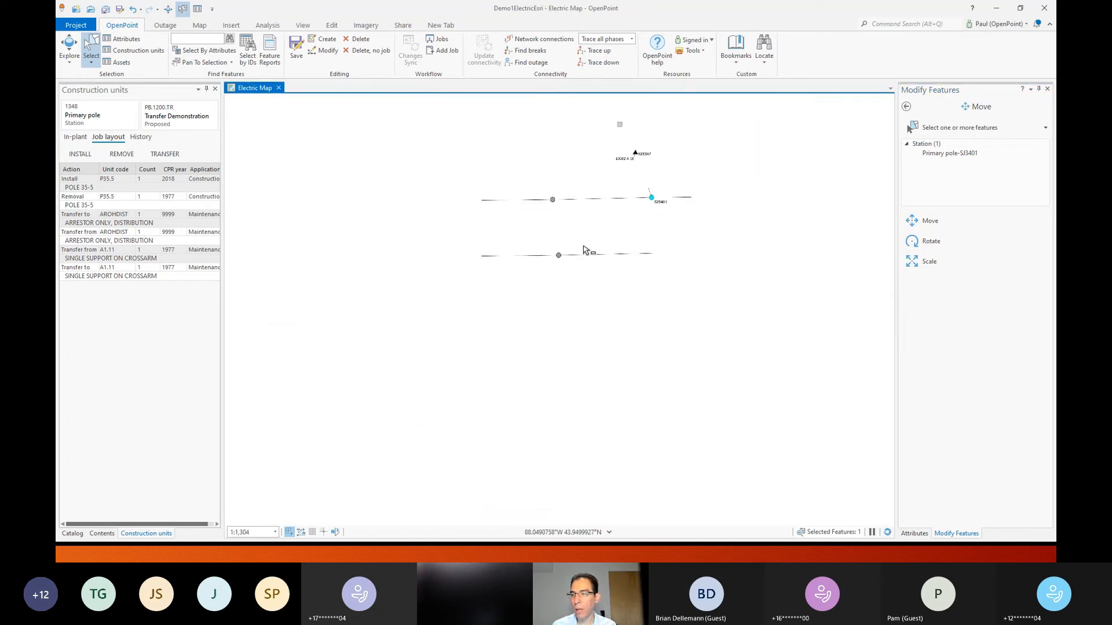
left_click_drag(476, 302, 595, 291)
scroll(538, 282, "up", 3)
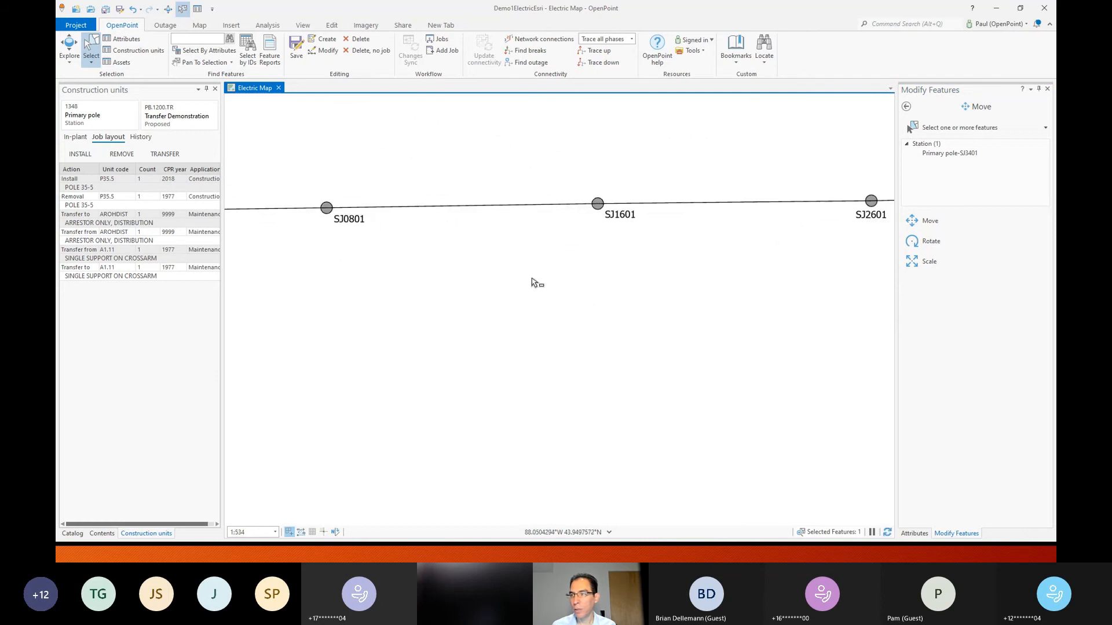
scroll(532, 278, "down", 2)
left_click_drag(556, 286, 515, 304)
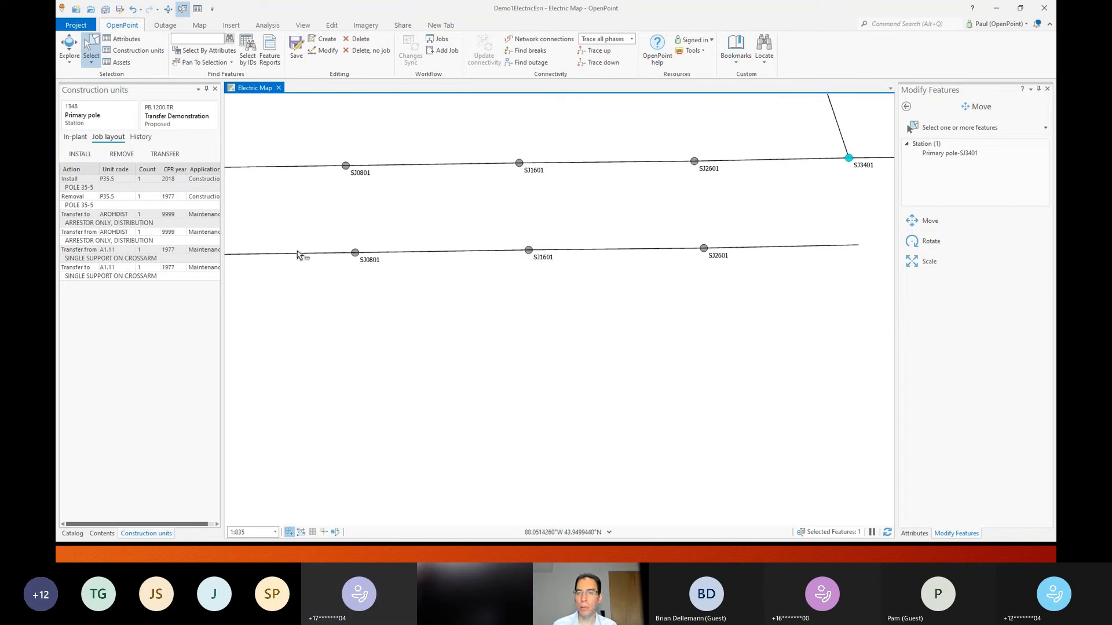
left_click(81, 139)
left_click(327, 253)
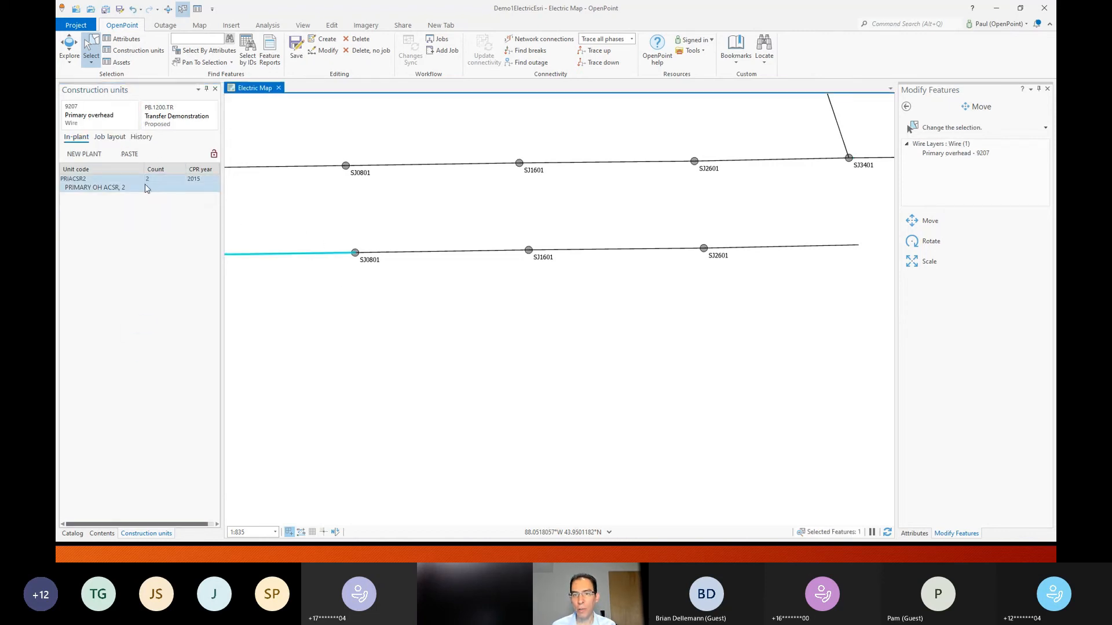
left_click(412, 257)
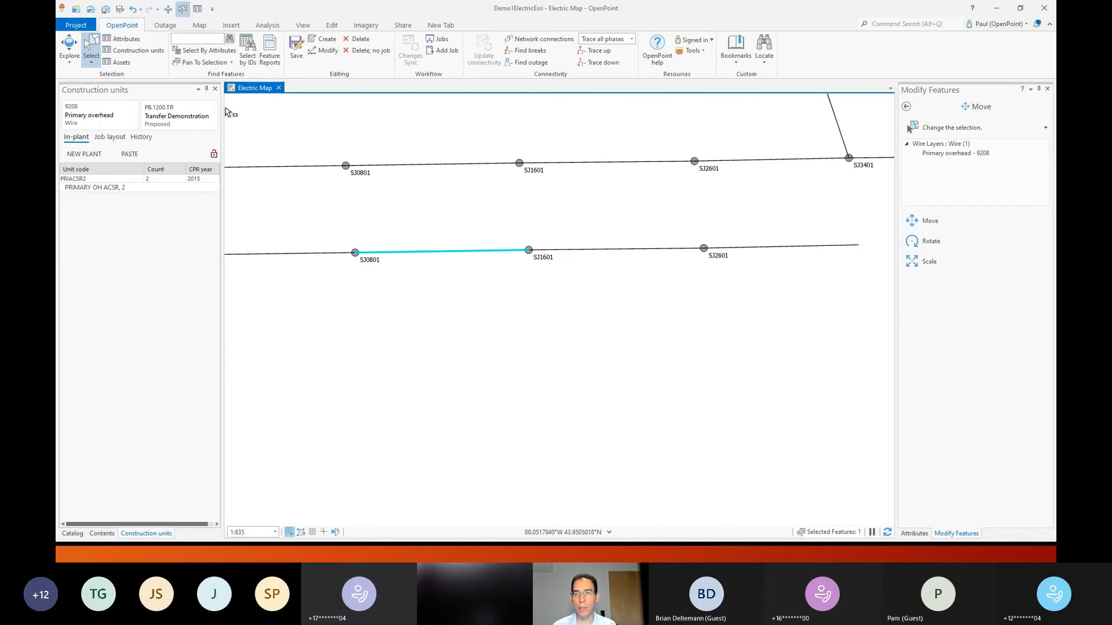
Step: Clear the active job PB.1200.TR, and try to delete the selected primary overhead wire without an active job
left_click(179, 121)
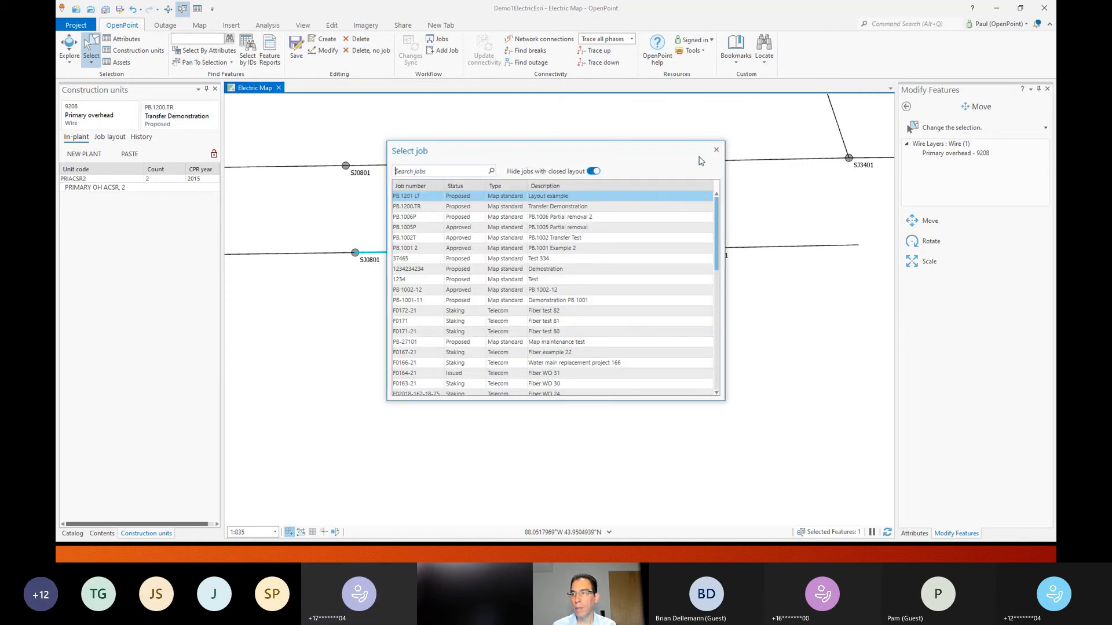
left_click(716, 151)
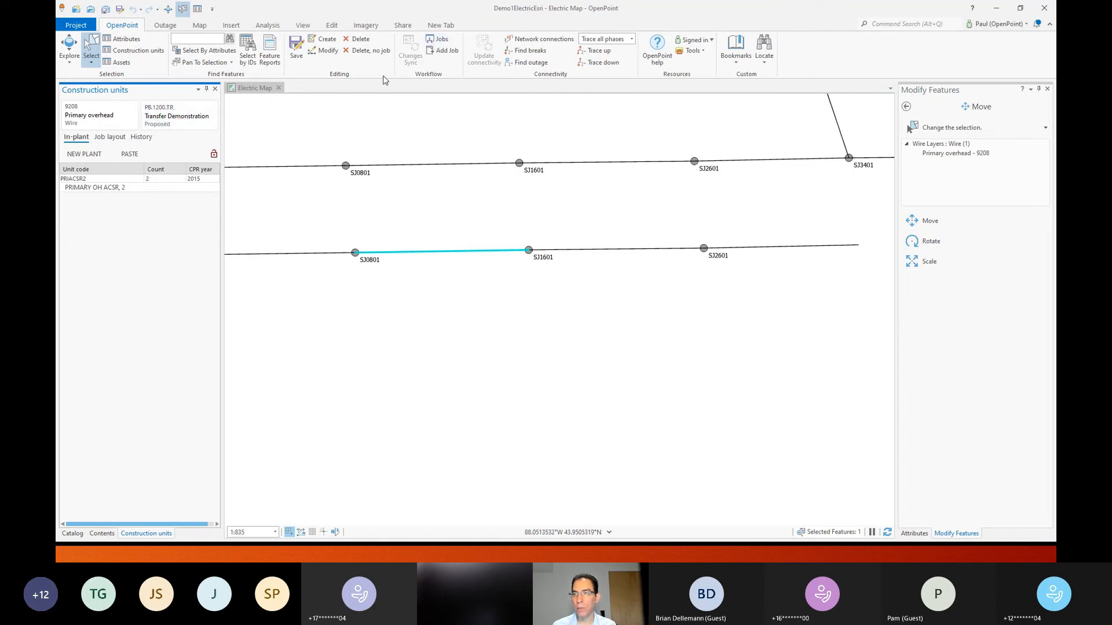
left_click(438, 41)
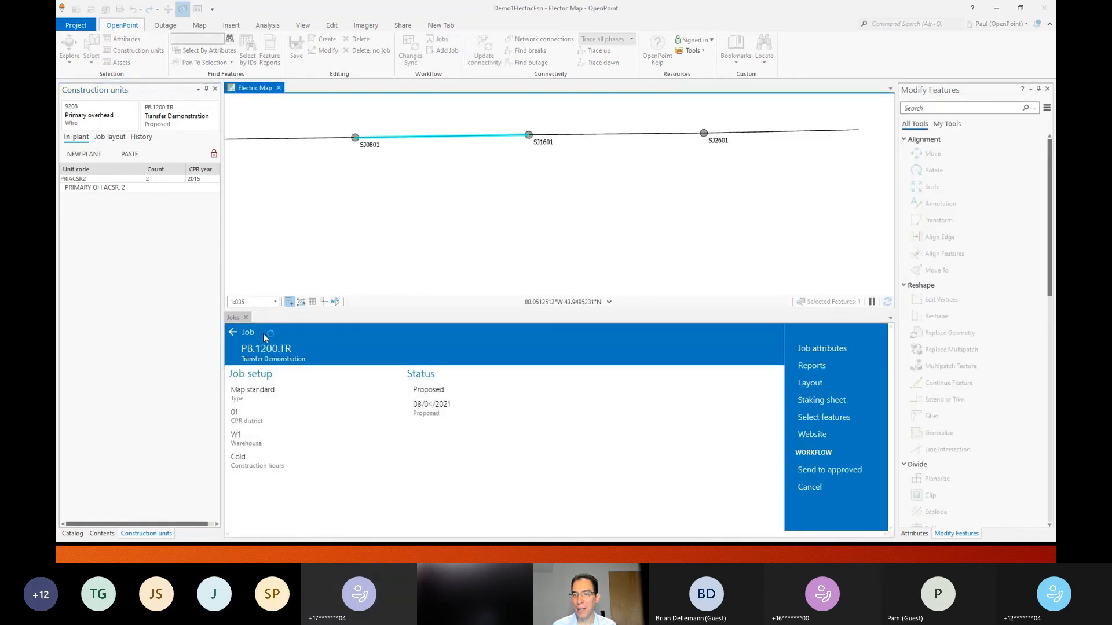
left_click(234, 333)
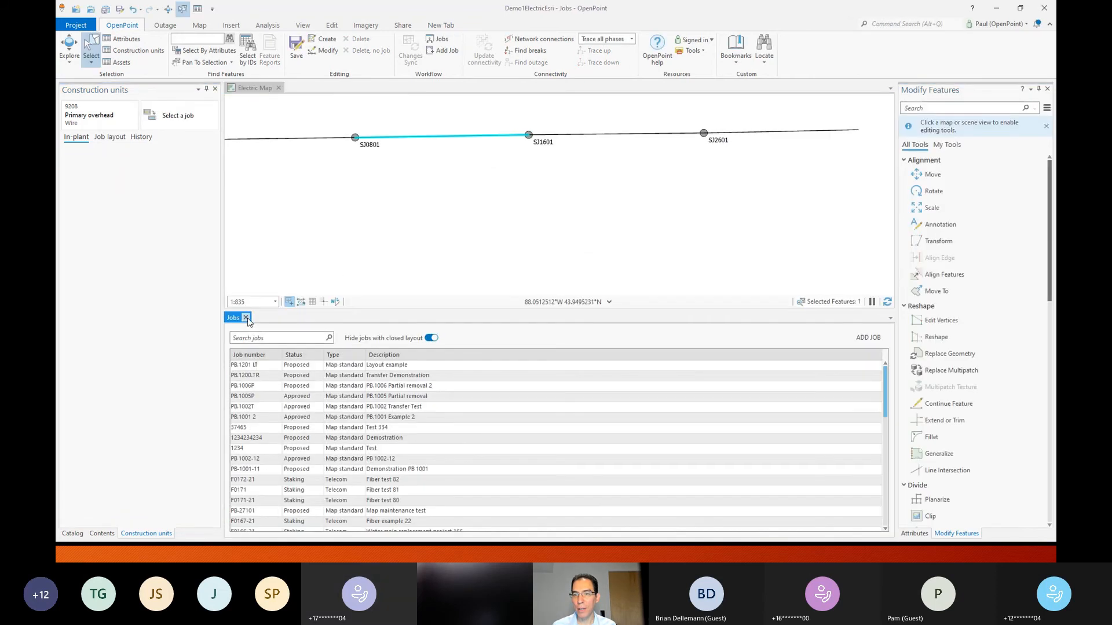
left_click(246, 318)
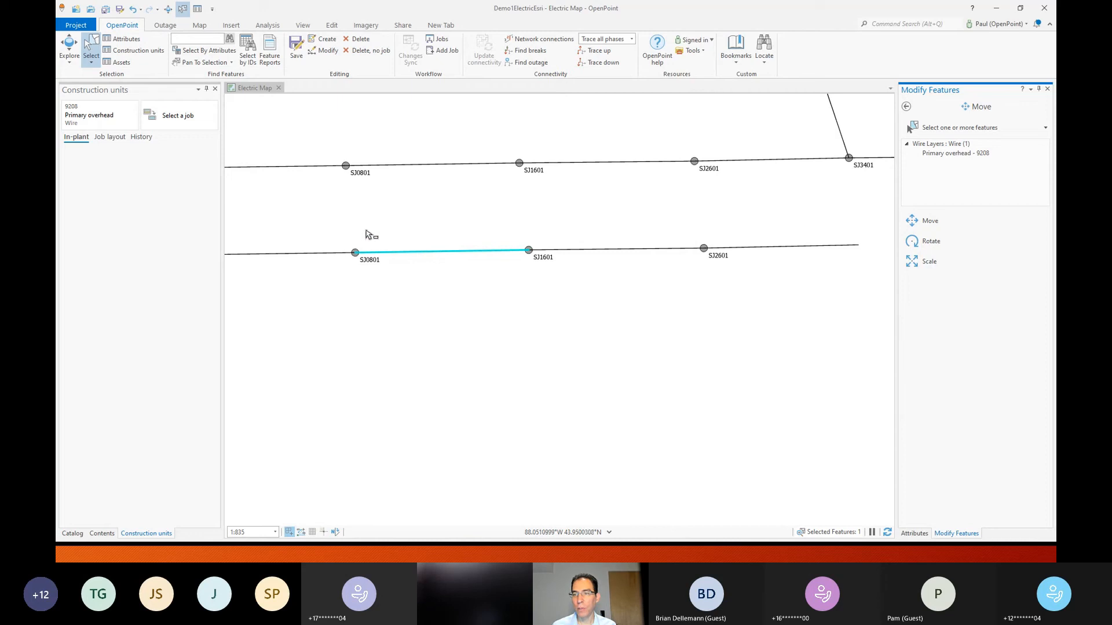
left_click(357, 39)
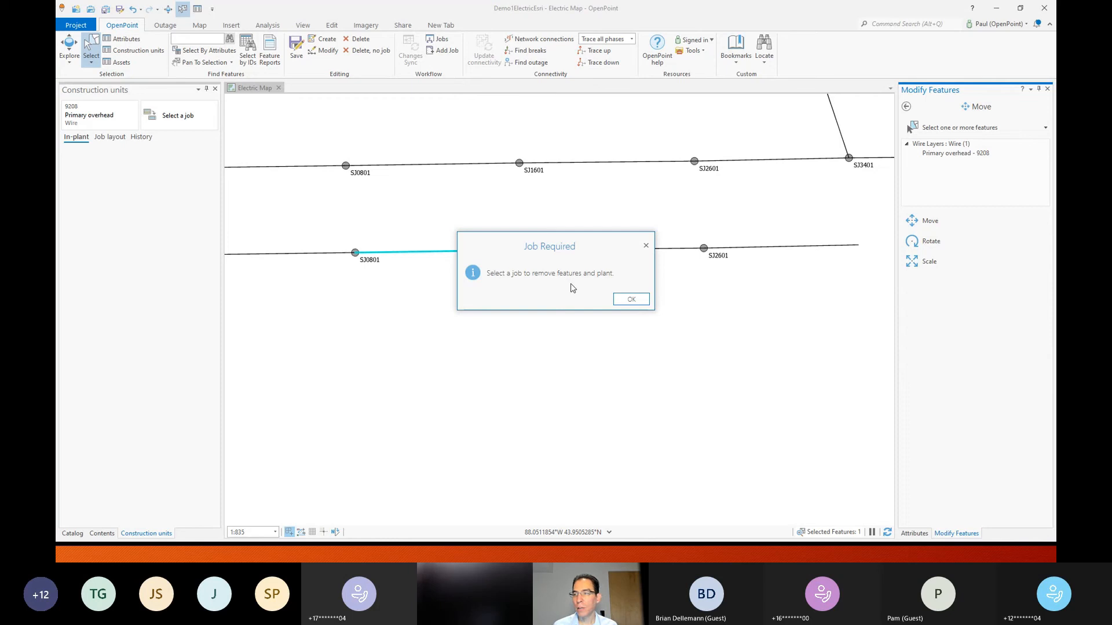
left_click(629, 300)
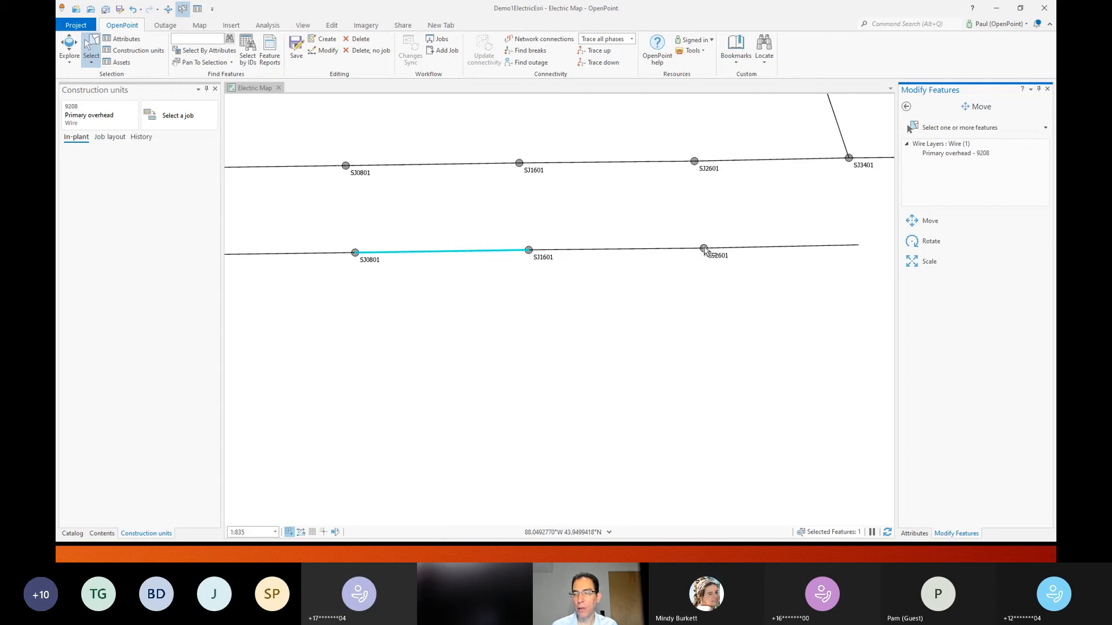
Step: Delete the duplicated pole SJ2601 from the lower line without a job
left_click(703, 258)
left_click(703, 260)
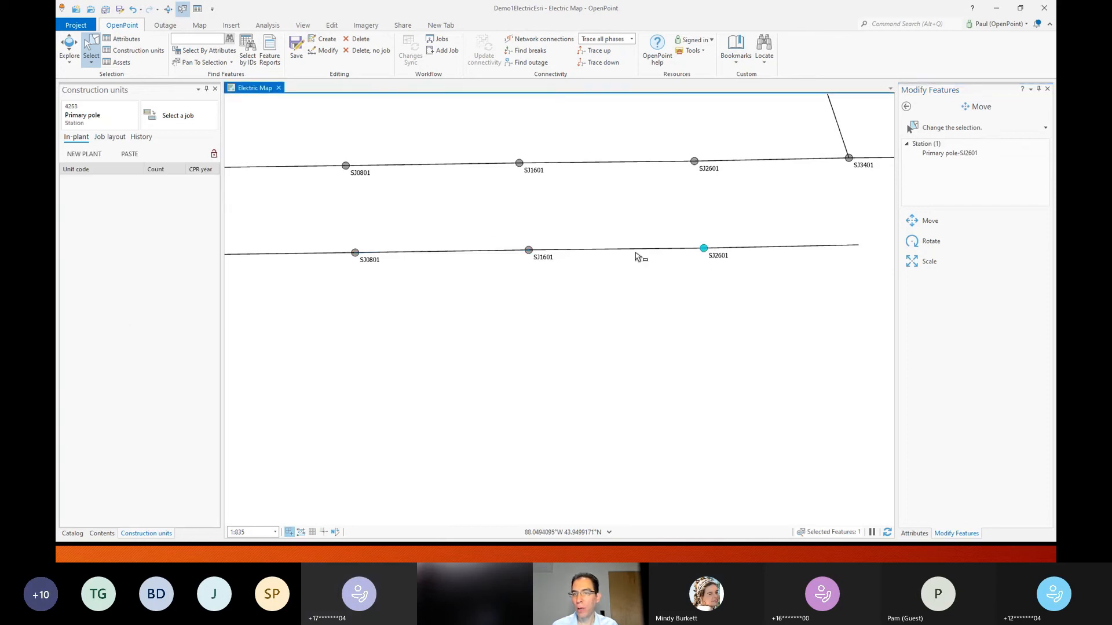
left_click(366, 50)
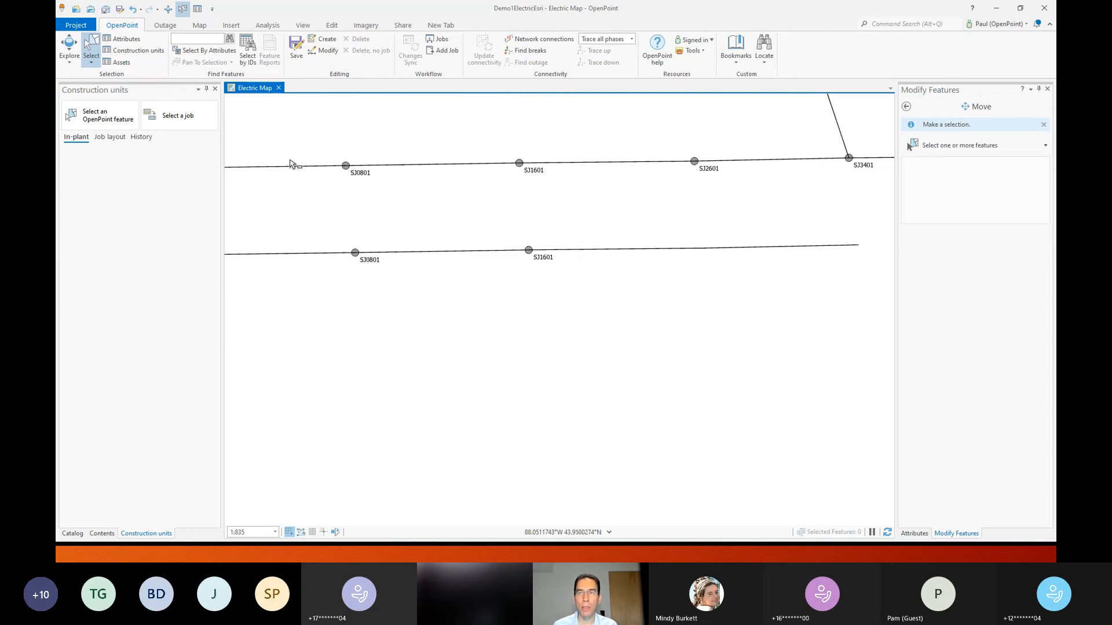
left_click(140, 11)
left_click(140, 10)
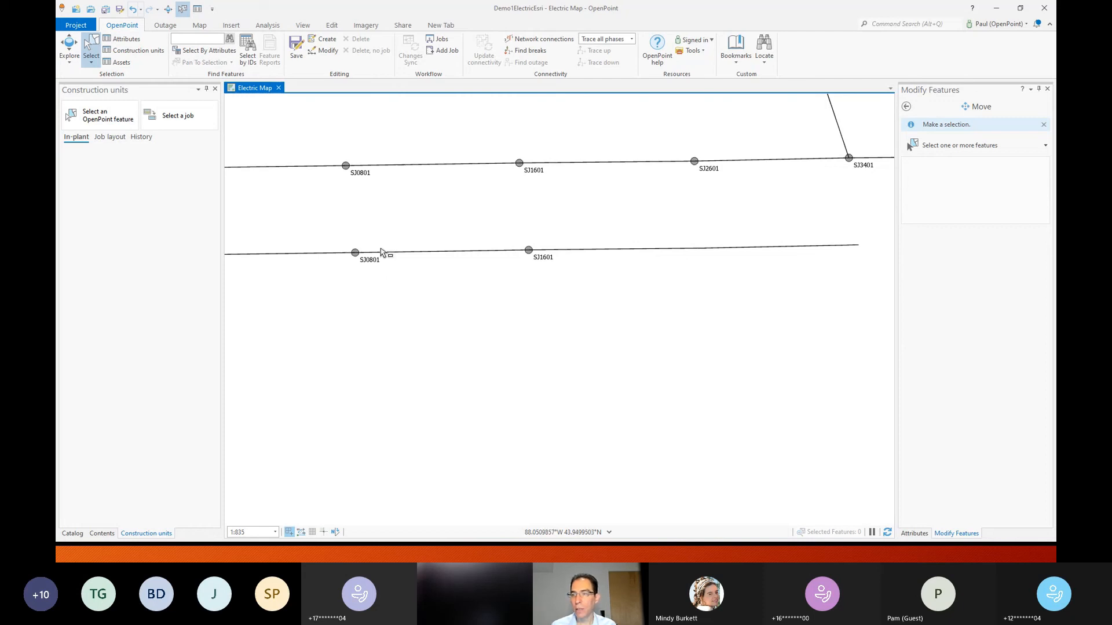
Step: Delete the duplicated primary overhead wire between SJ0801 and SJ1601 without a job, including its plant and without updating the CPR
left_click_drag(372, 243, 389, 258)
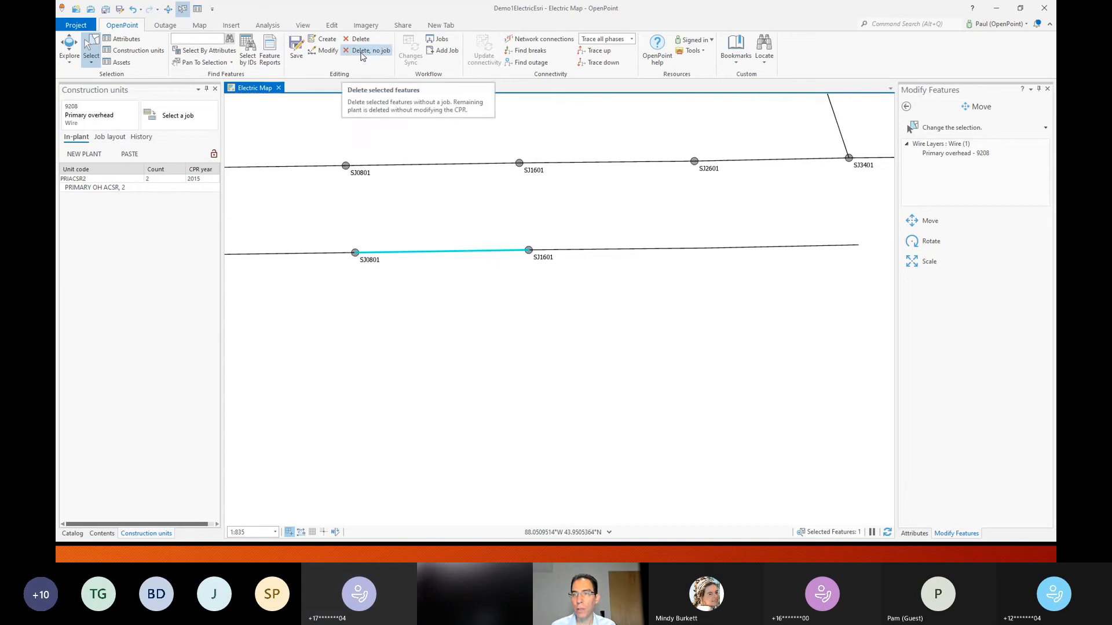
left_click(361, 54)
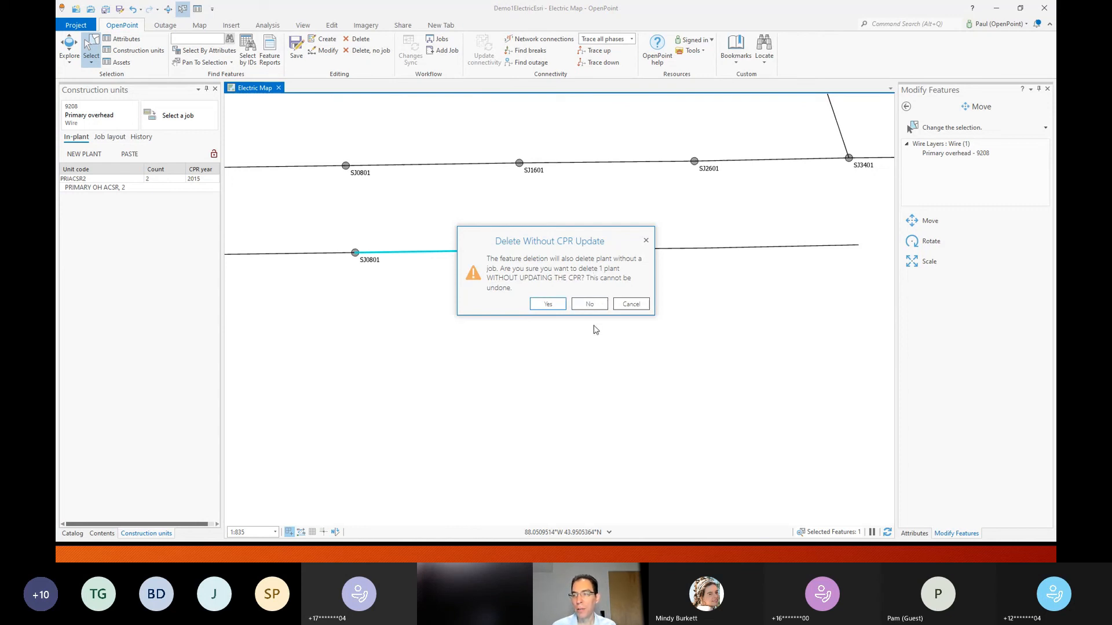
left_click(545, 305)
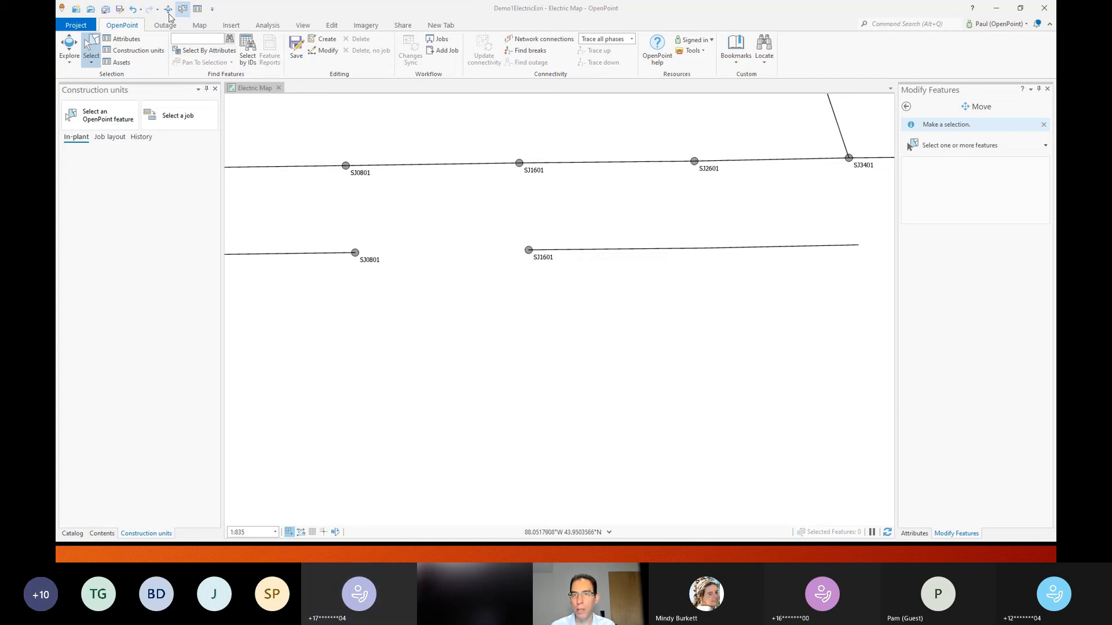
Step: Find the features at location sj3307, and view the option for selecting features by ID without using it
left_click(188, 38)
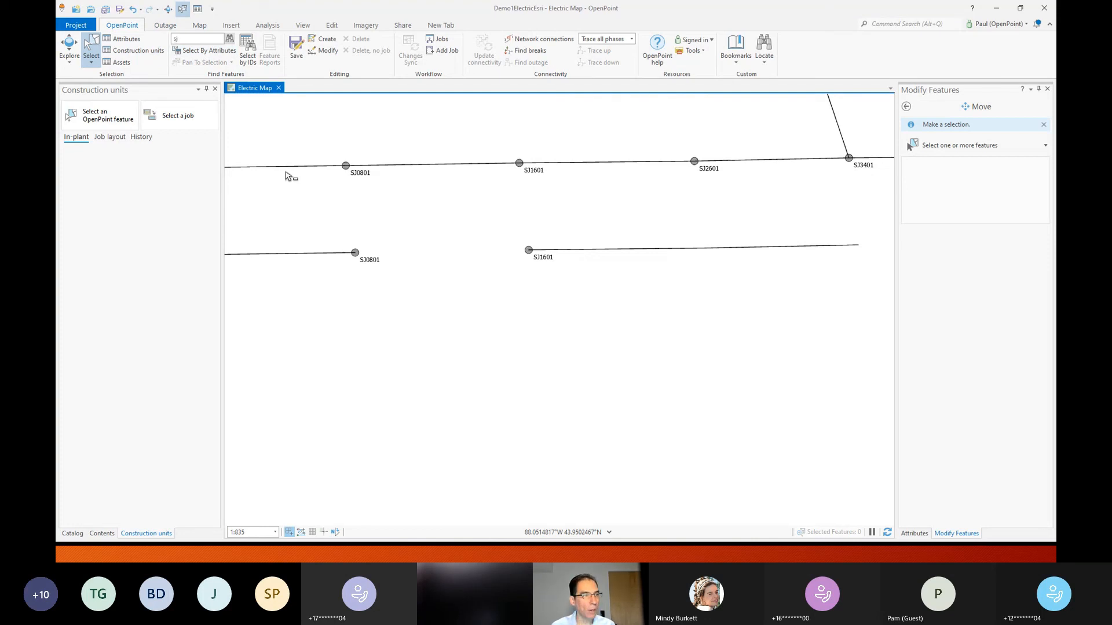
type("7")
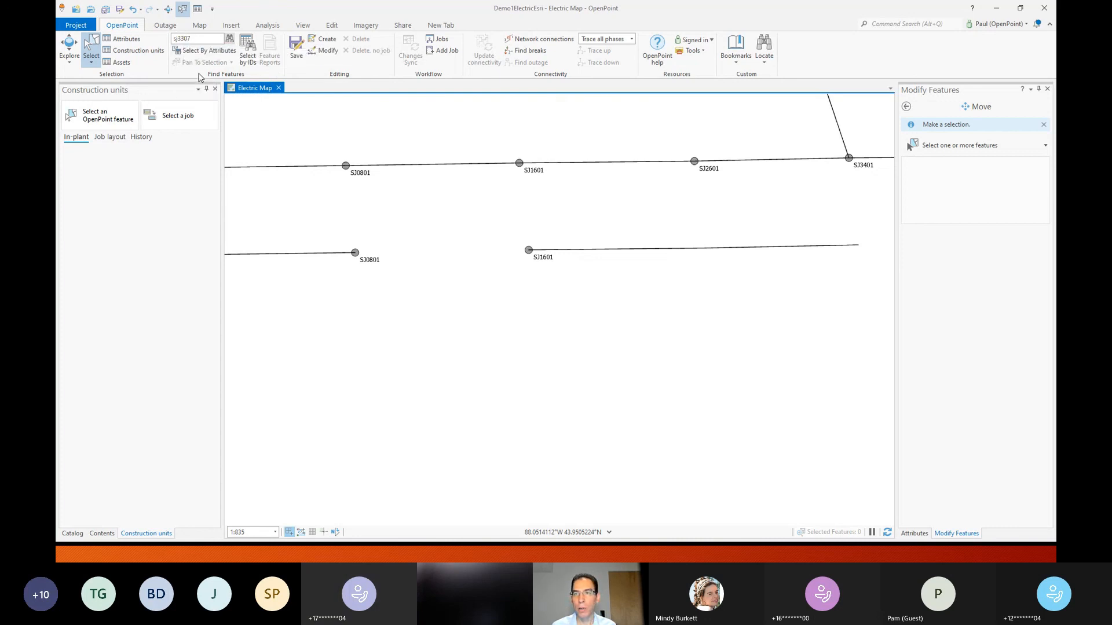
left_click(231, 42)
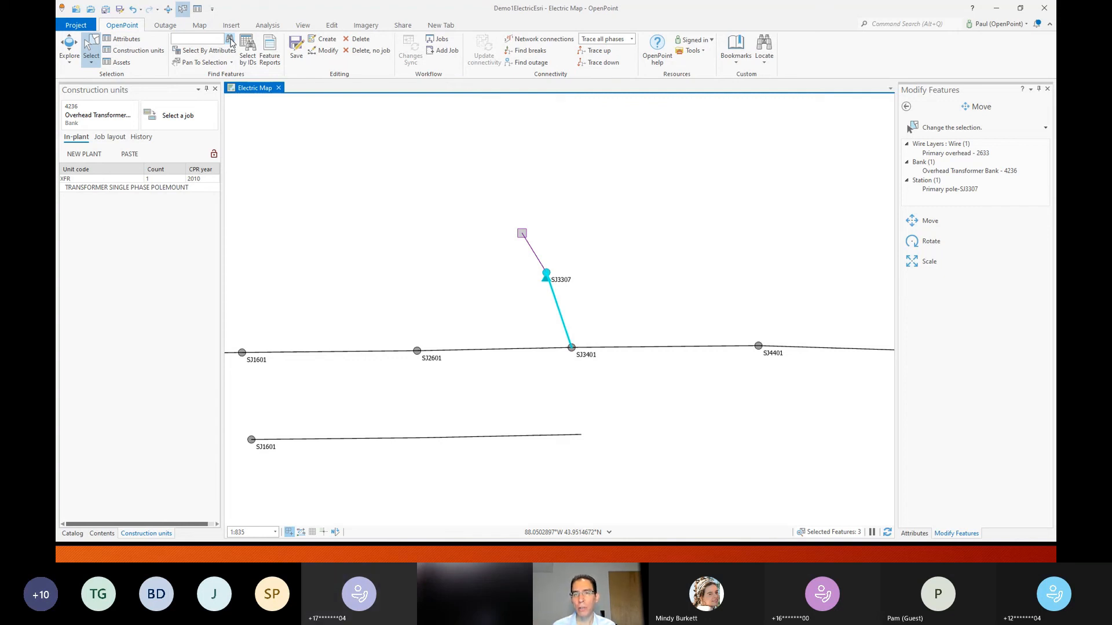
left_click(249, 58)
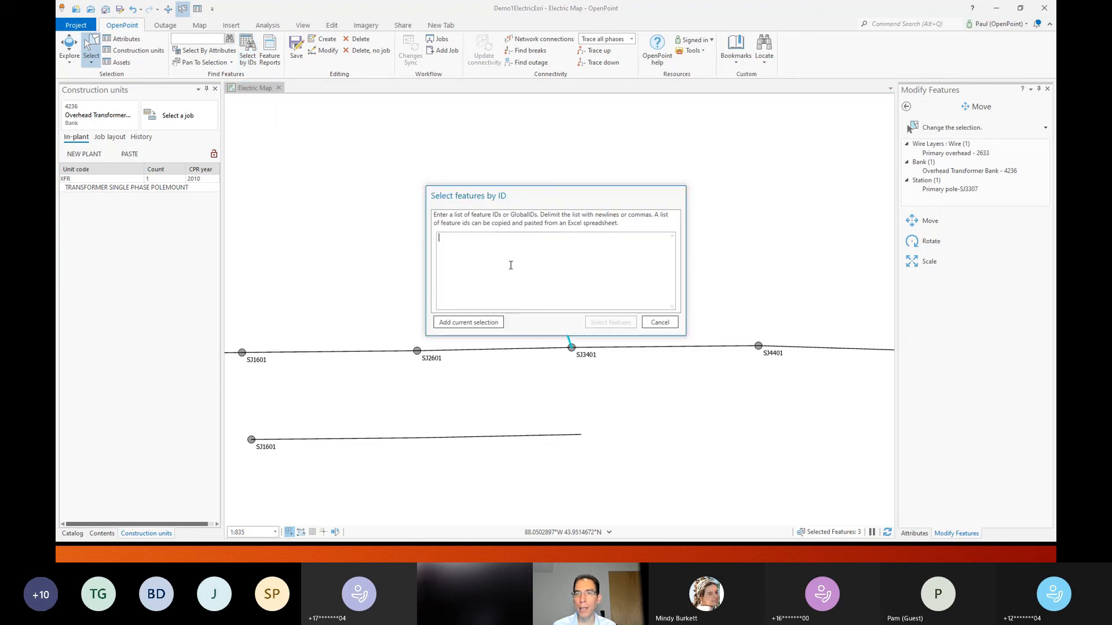
left_click(650, 325)
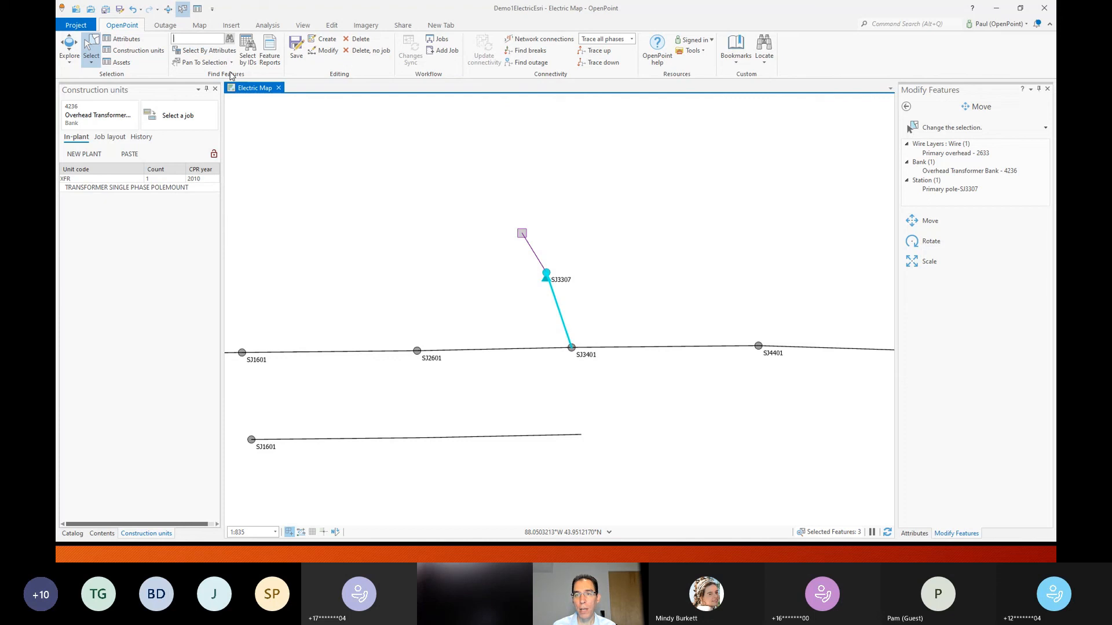
Step: Search the map for 2304 and examine the matching meter bank near PH7467 up close
type("2304")
left_click(230, 40)
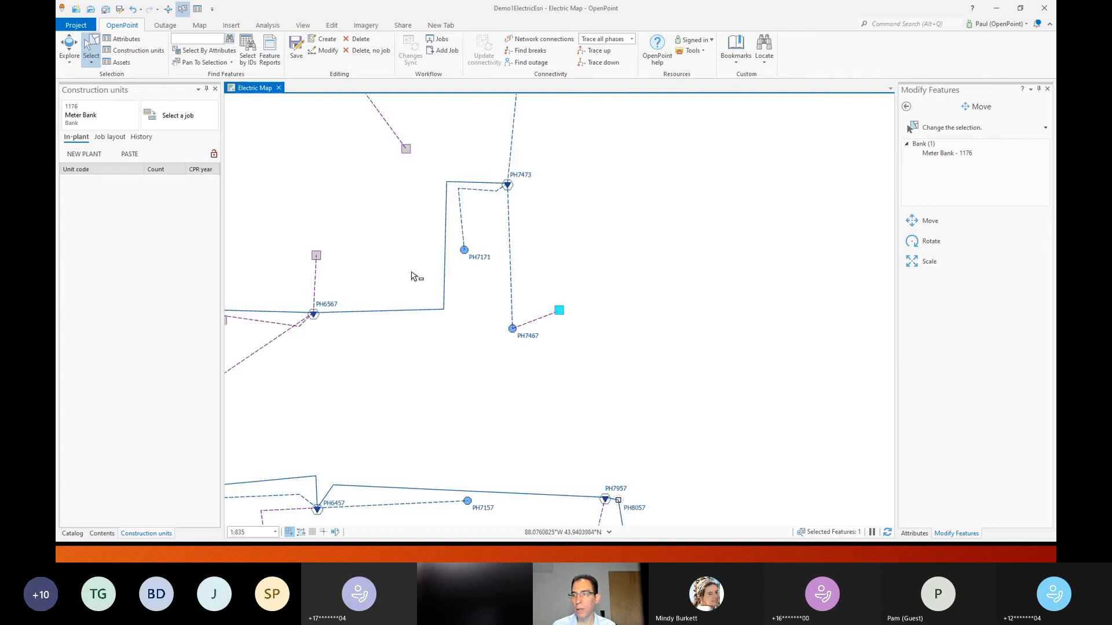
scroll(582, 329, "up", 4)
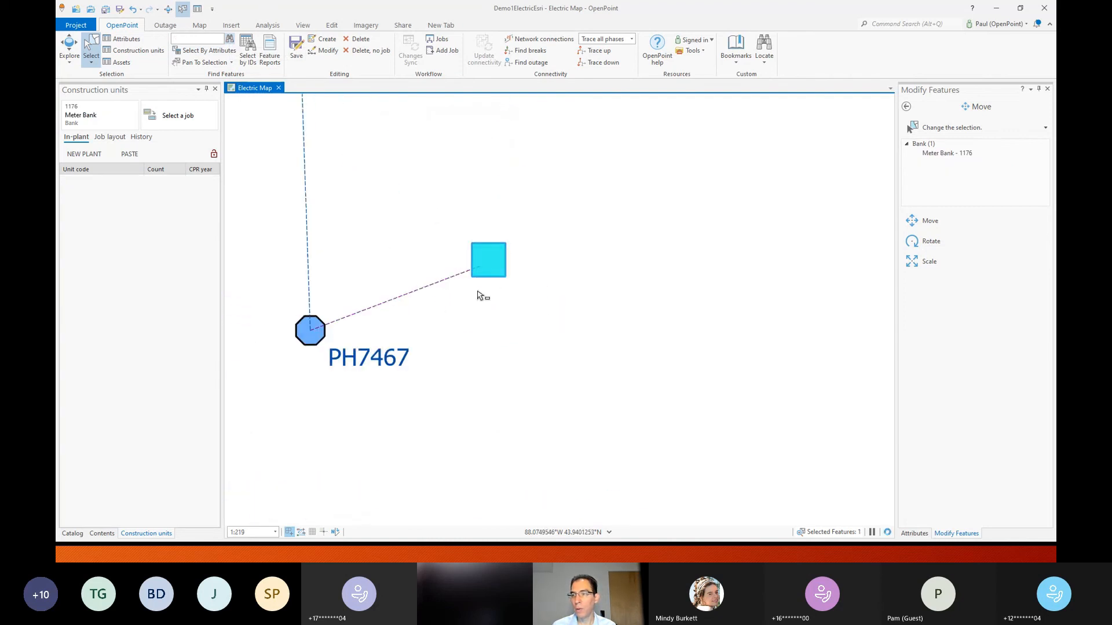